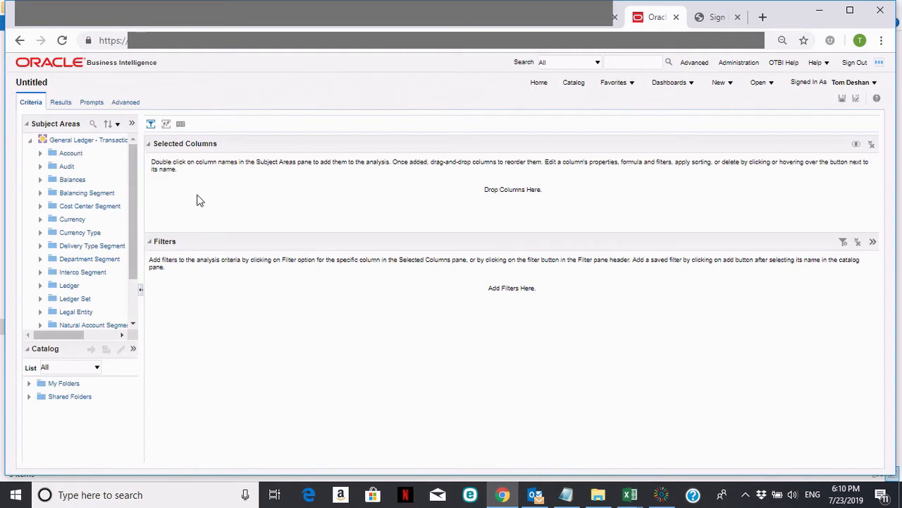
Step: Widen the subject area pane and add Concatenated Segments from the Account folder to the analysis
left_click_drag(142, 214, 191, 215)
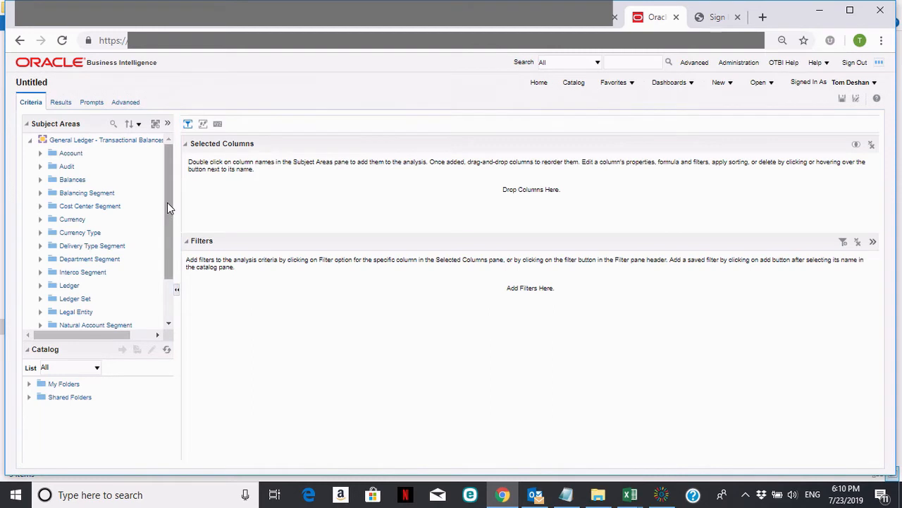
left_click(41, 153)
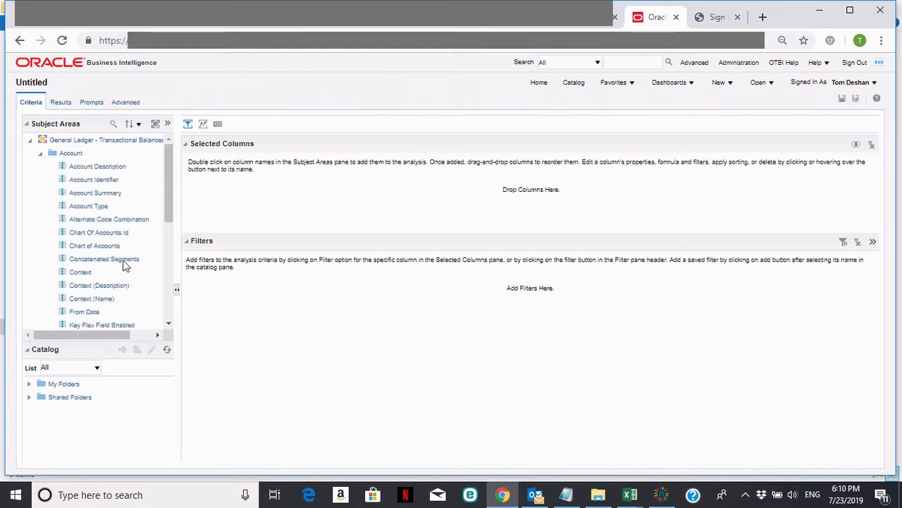
mouse_move(99, 263)
double_click(110, 263)
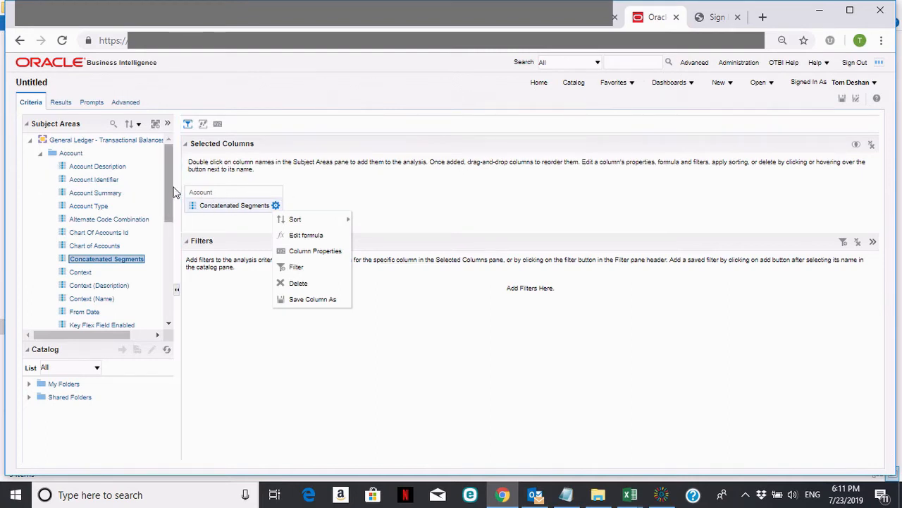
mouse_move(172, 192)
left_mouse_down()
mouse_move(165, 219)
mouse_move(164, 186)
left_mouse_up()
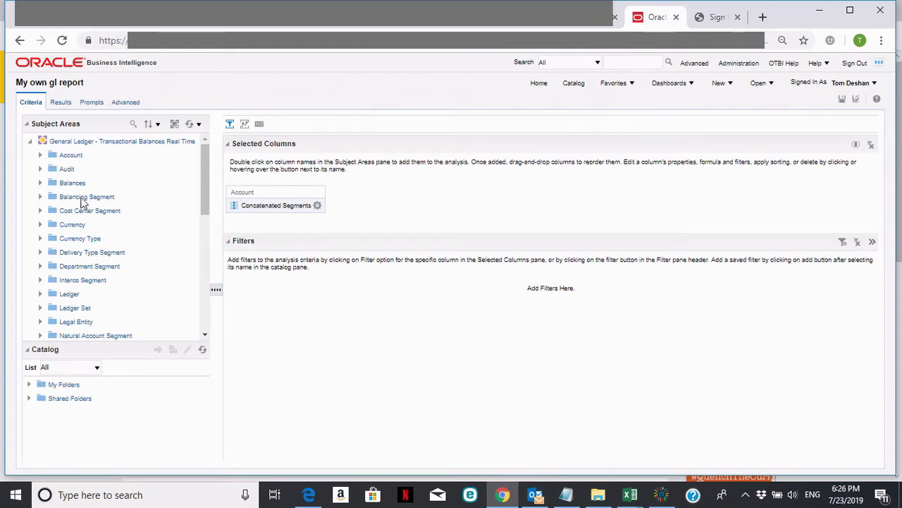
Step: Add Beginning Balance, Period Net Activity and Year to Date from the Base balances folder to the analysis
left_click(40, 182)
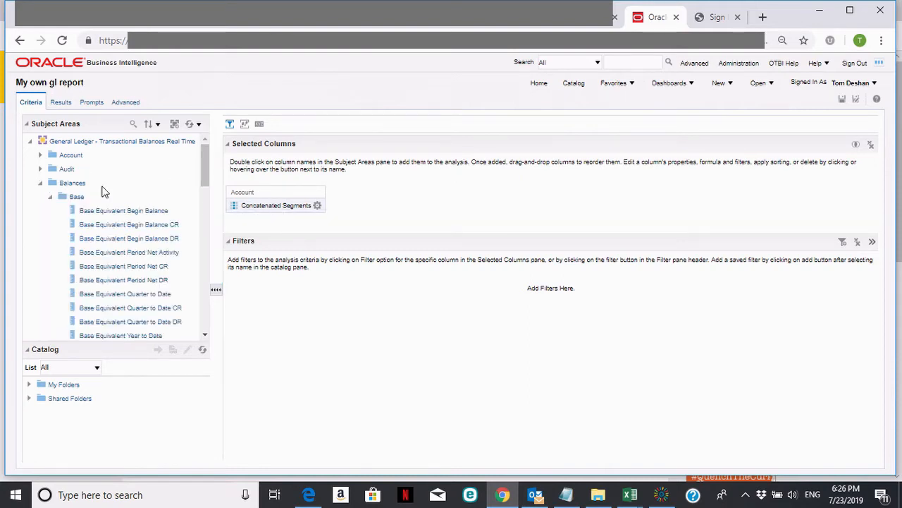
left_click(51, 198)
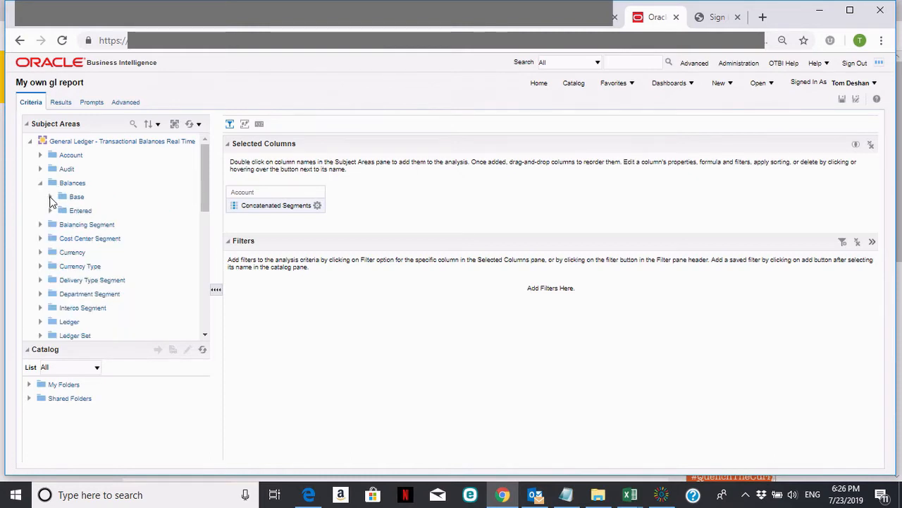
left_click(50, 199)
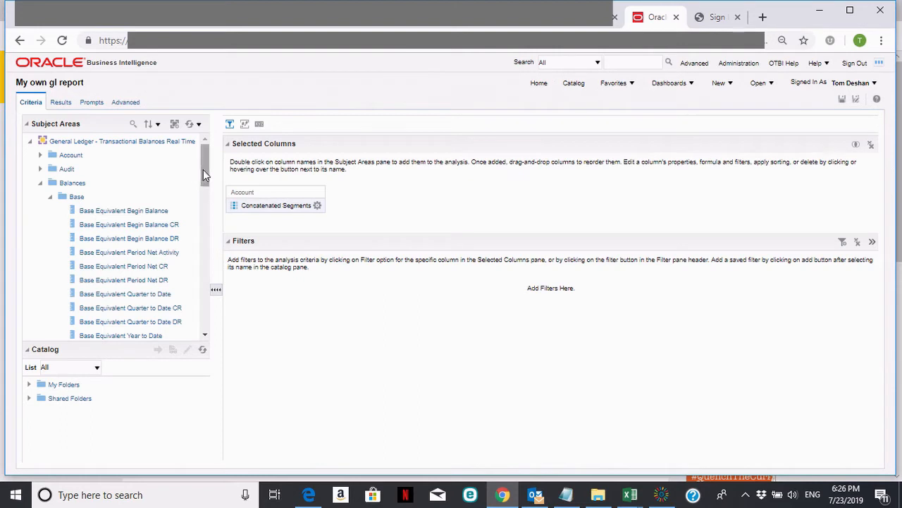
left_click_drag(203, 169, 207, 215)
left_click(129, 255)
double_click(129, 255)
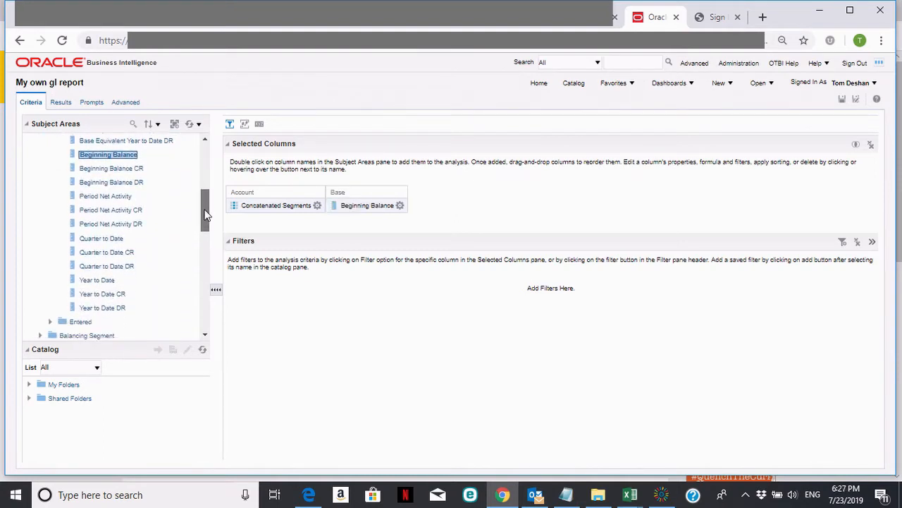
double_click(108, 194)
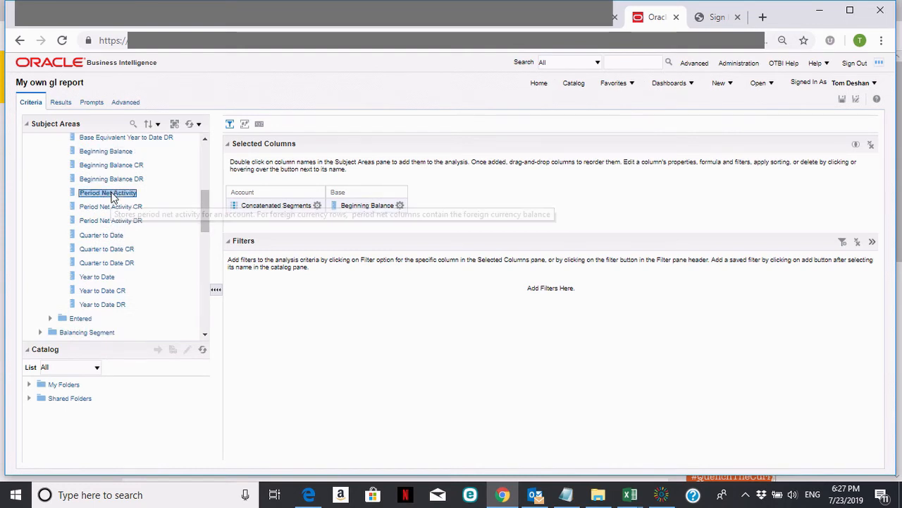
double_click(106, 279)
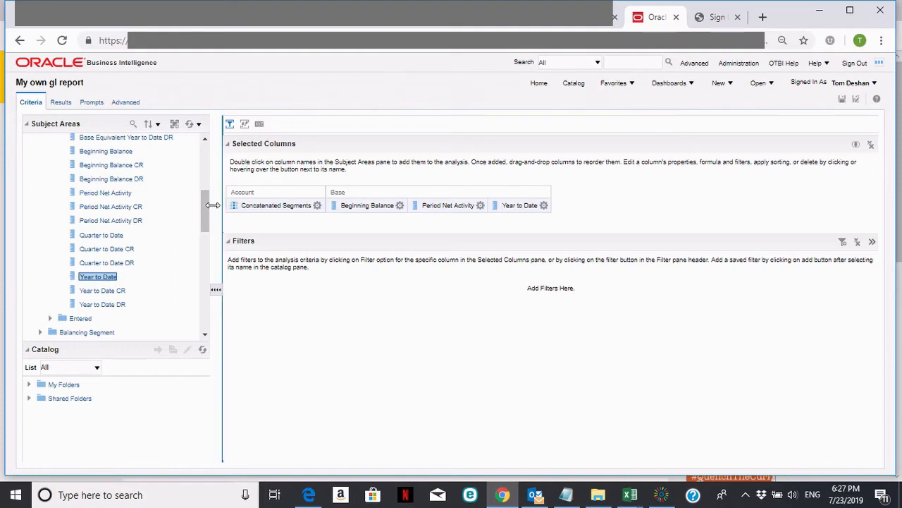
Step: Add Accounting Period Name from the Time folder to the analysis and collapse the folder
left_click_drag(209, 207, 204, 260)
left_click(40, 167)
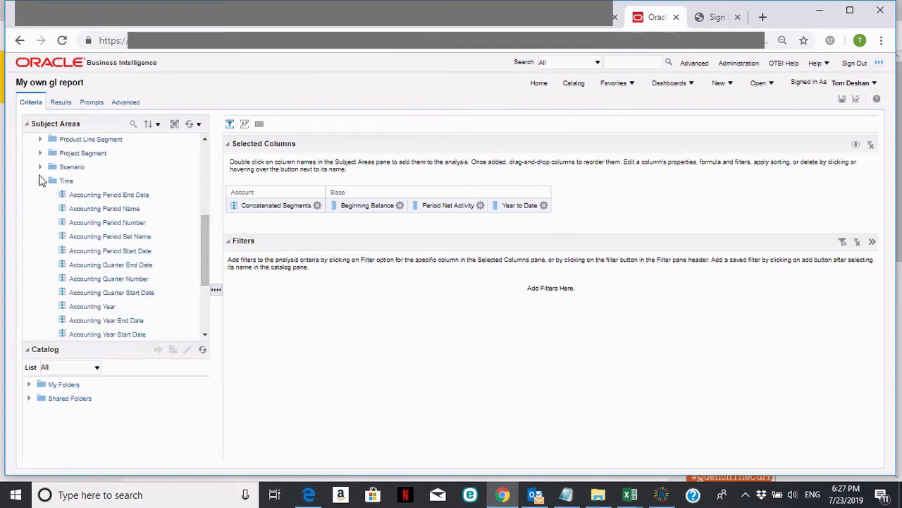
left_click(40, 185)
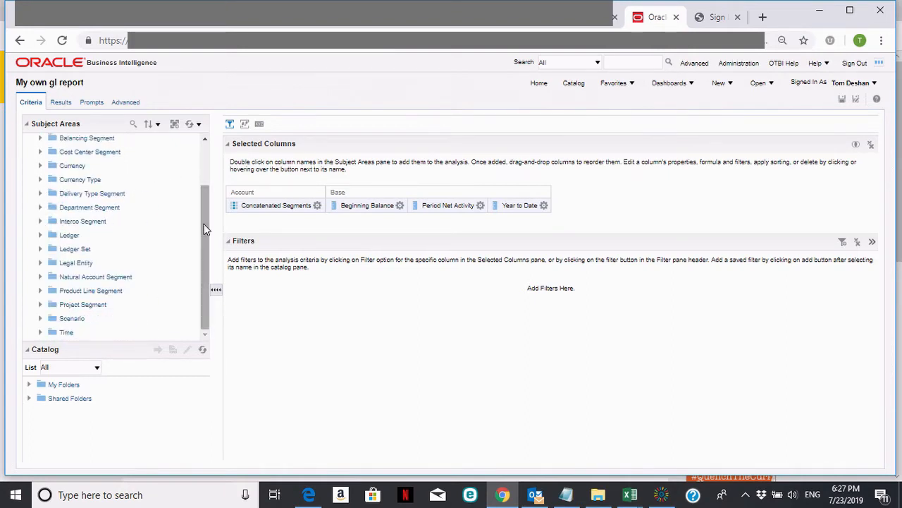
left_click_drag(207, 234, 205, 257)
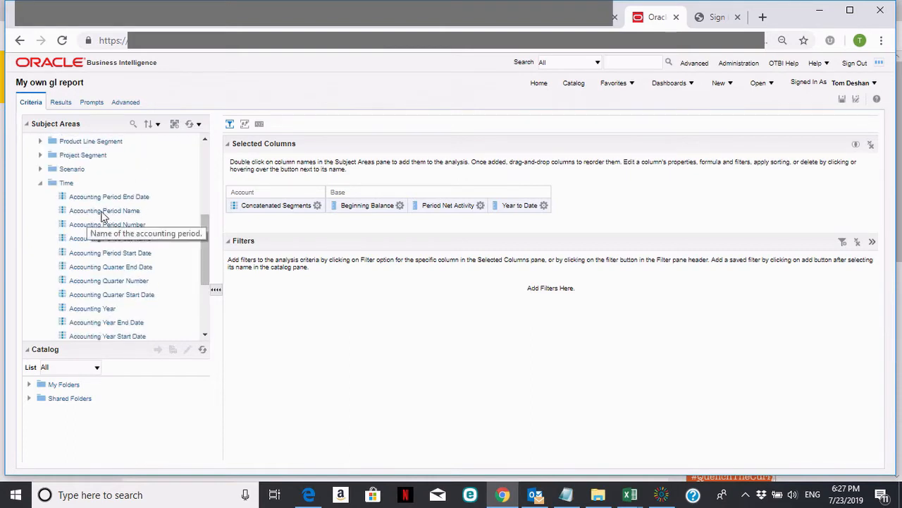
double_click(104, 211)
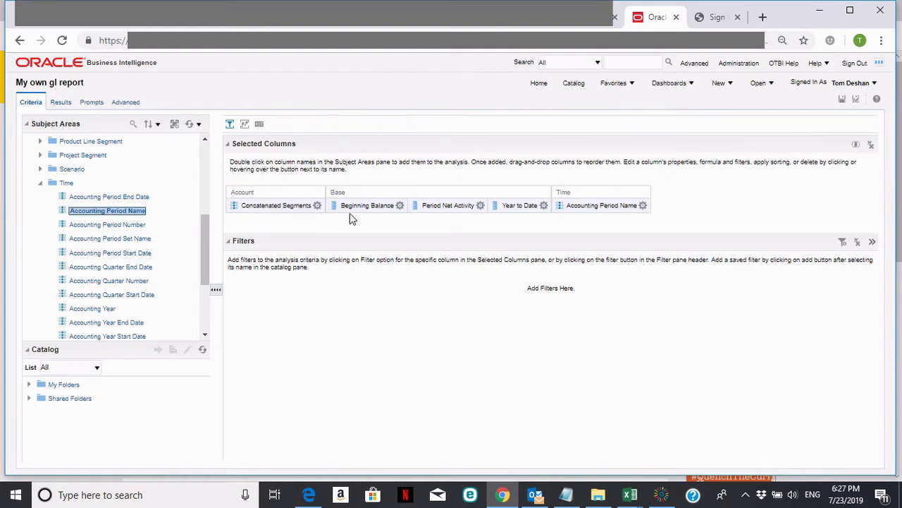
mouse_move(480, 205)
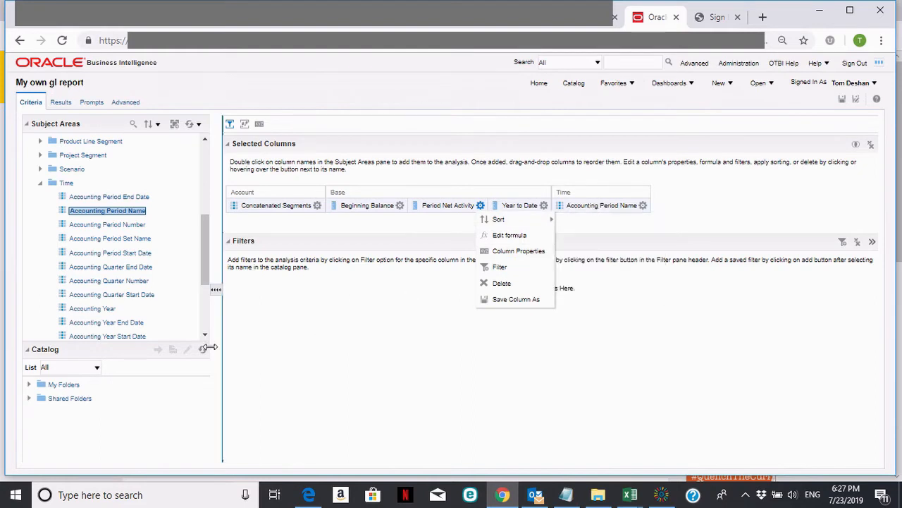
left_click(40, 184)
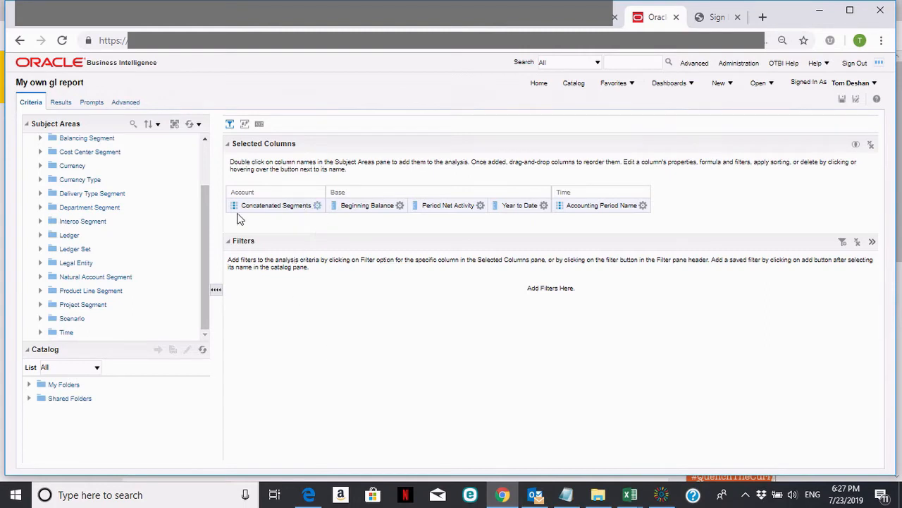
Step: Filter the Concatenated Segments column to values that begin with 535
left_click(317, 205)
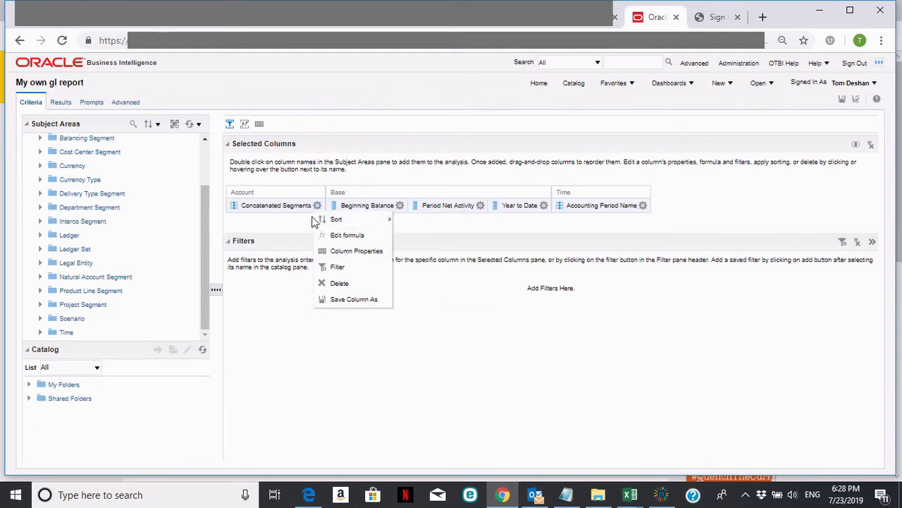
left_click(337, 269)
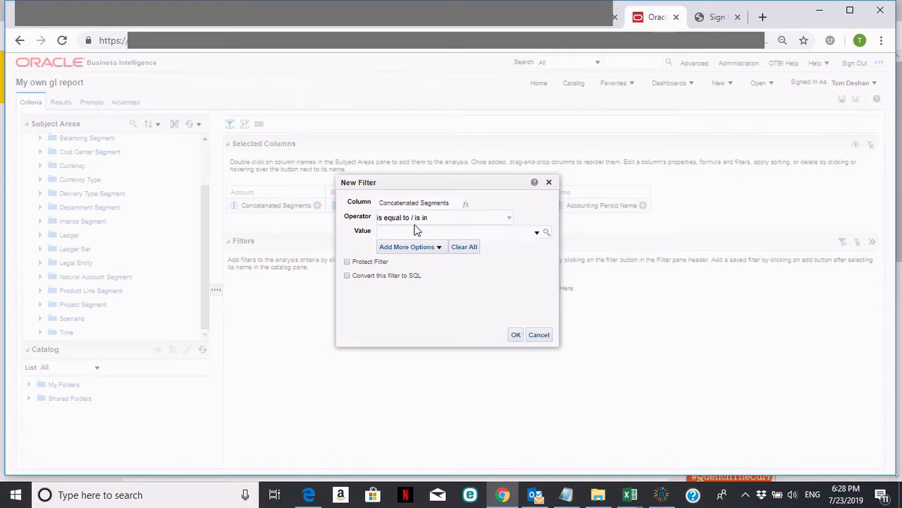
left_click(509, 221)
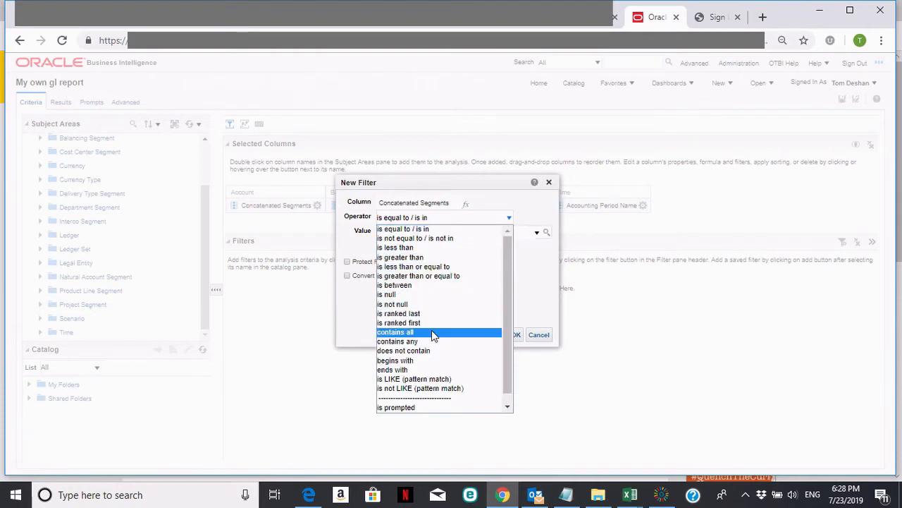
left_click(407, 361)
left_click(403, 233)
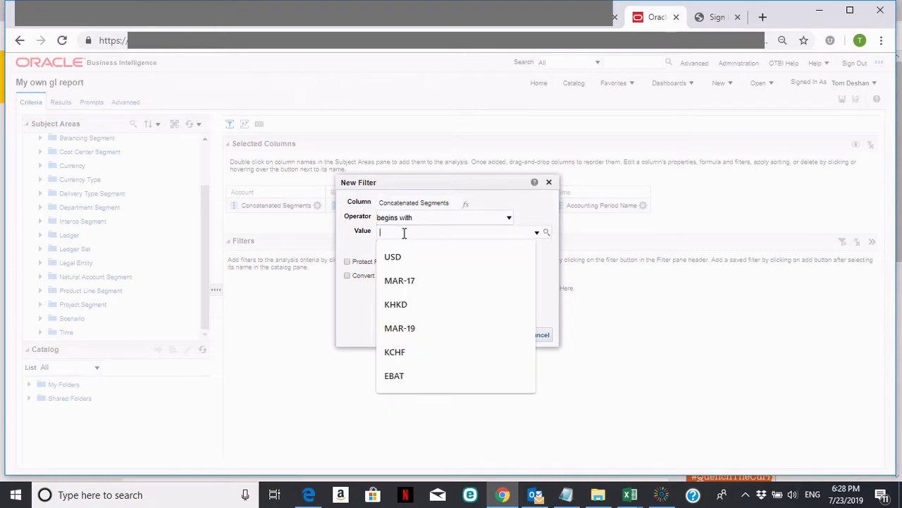
type("535")
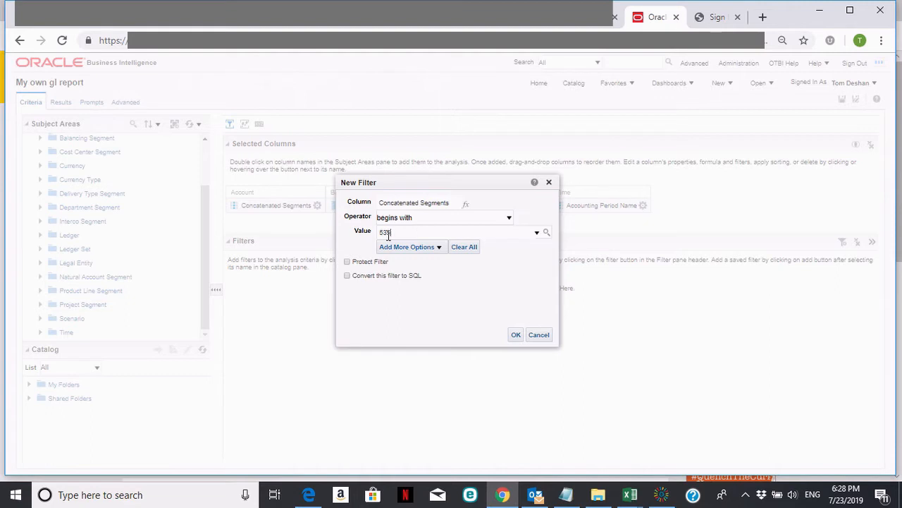
left_click(509, 218)
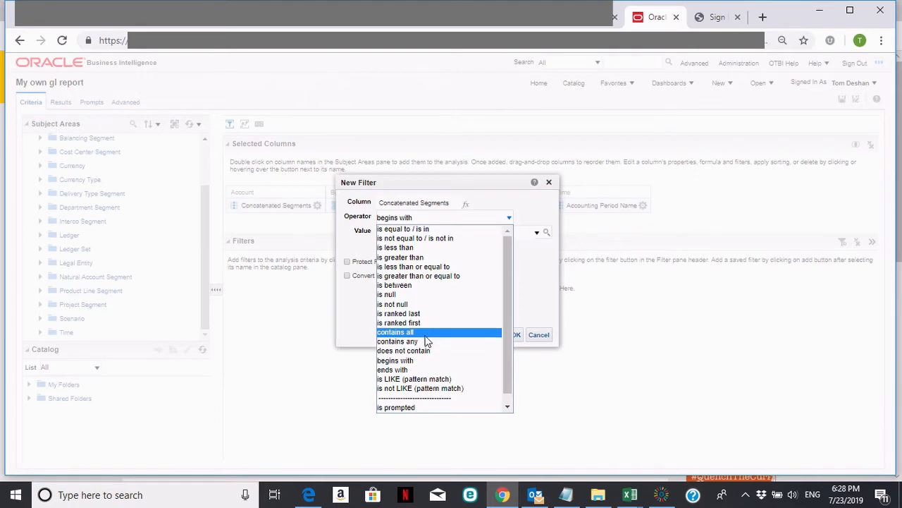
left_click(361, 317)
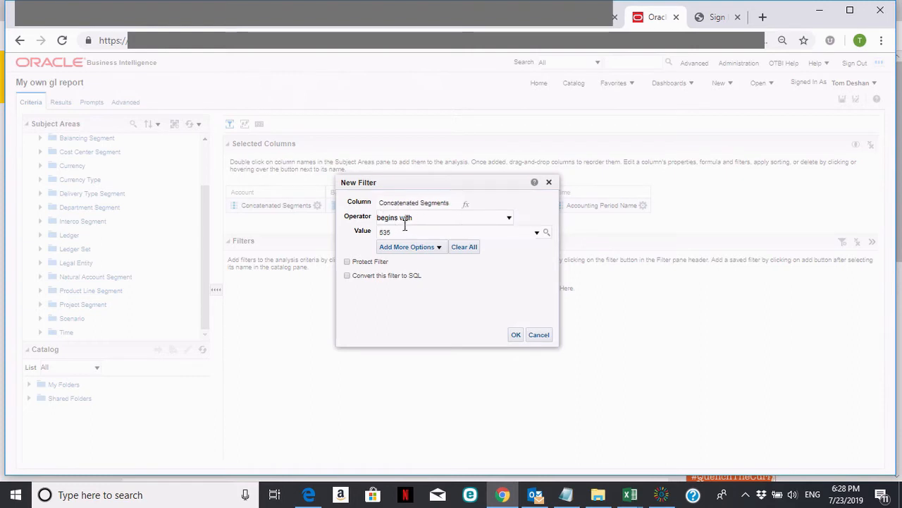
left_click(516, 335)
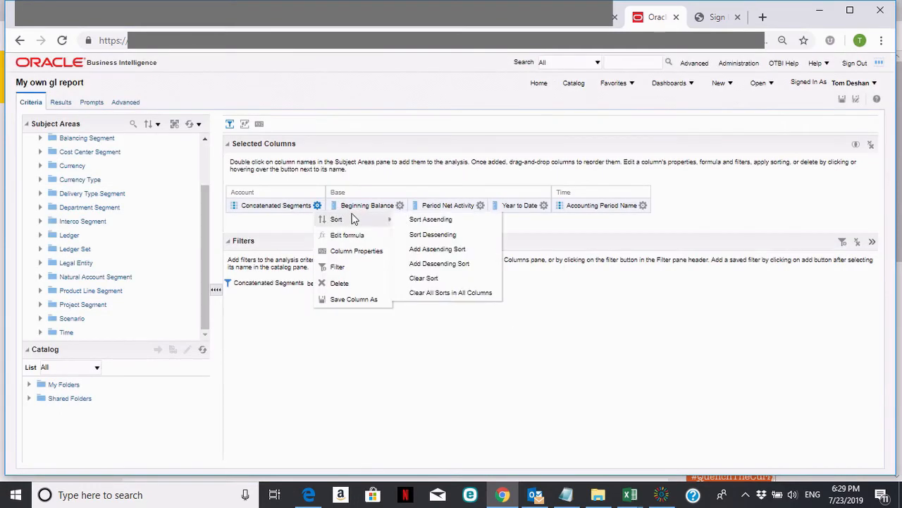
Step: Filter the Accounting Period Name column to values equal to MAR-19
mouse_move(482, 205)
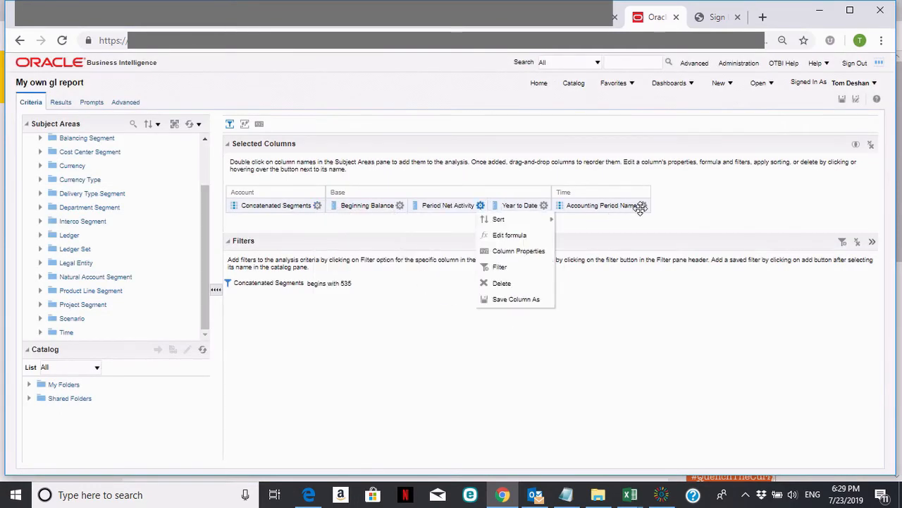
mouse_move(643, 207)
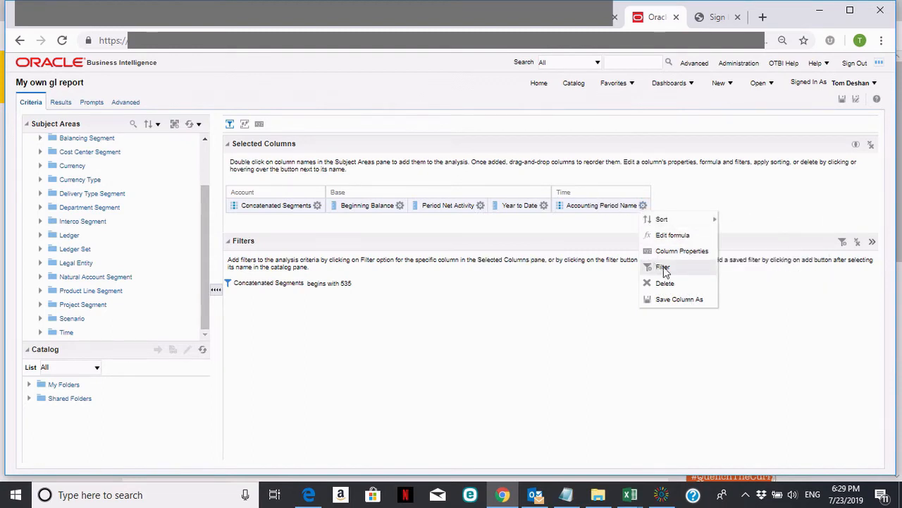
left_click(663, 267)
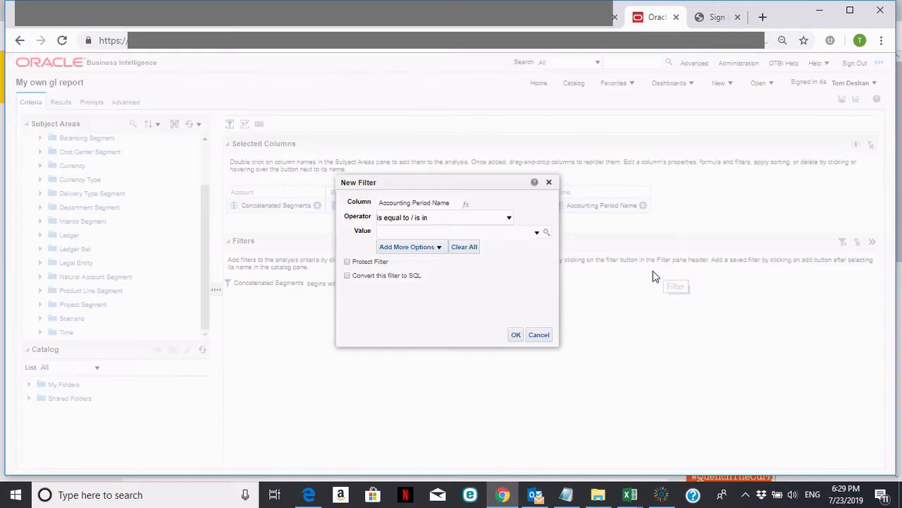
left_click(423, 227)
type("MAR-")
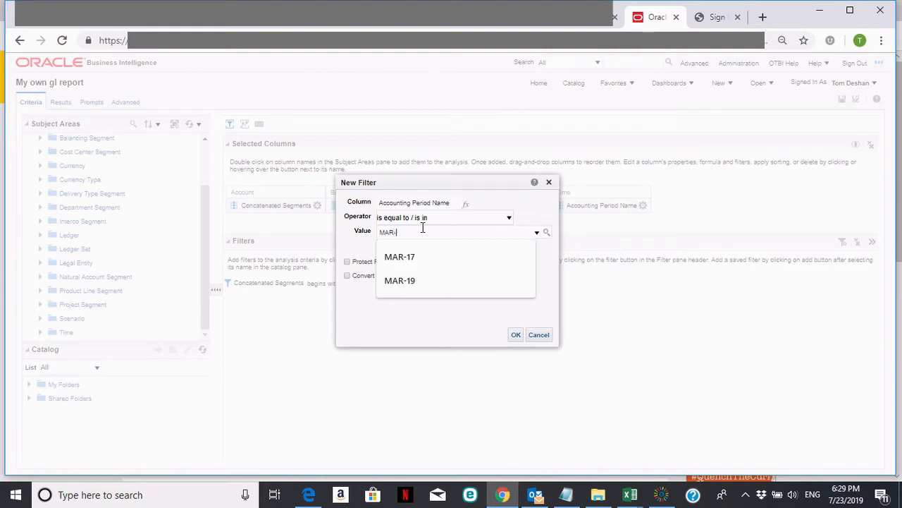
type("19")
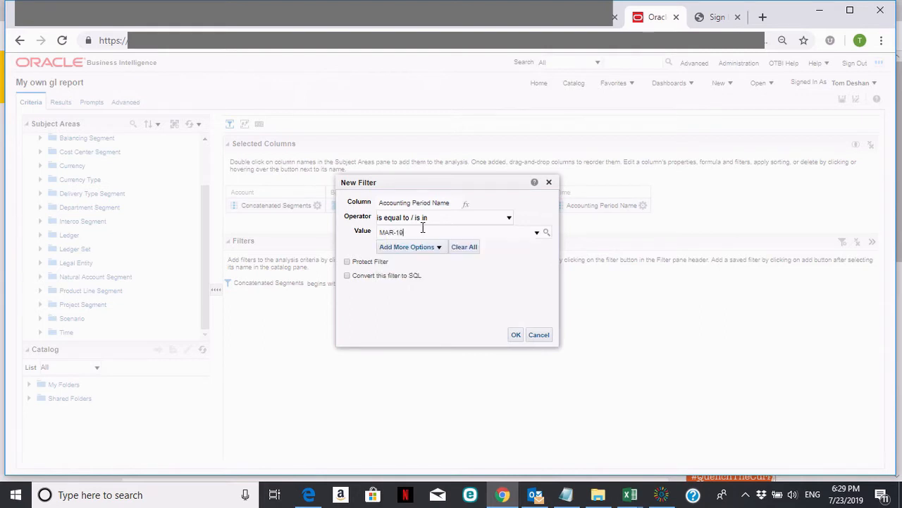
left_click(513, 335)
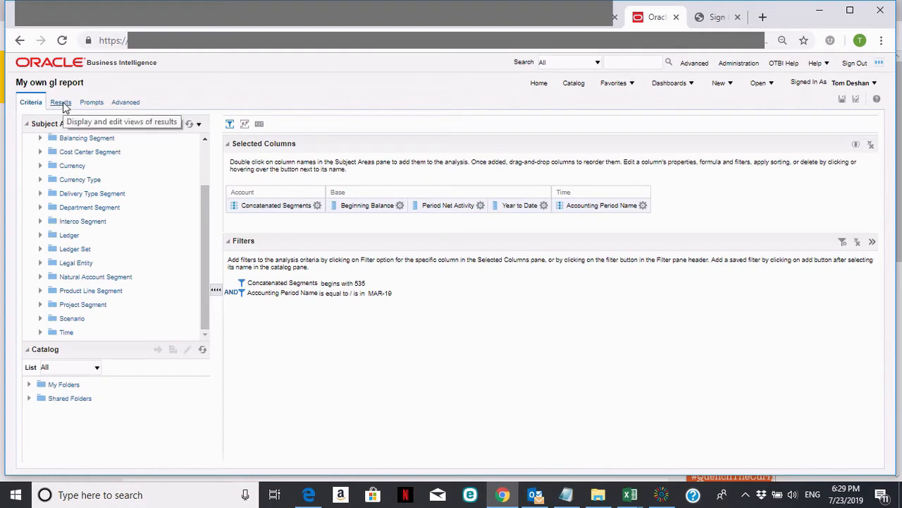
Step: Display the results of the analysis and export its data in CSV format
left_click(62, 103)
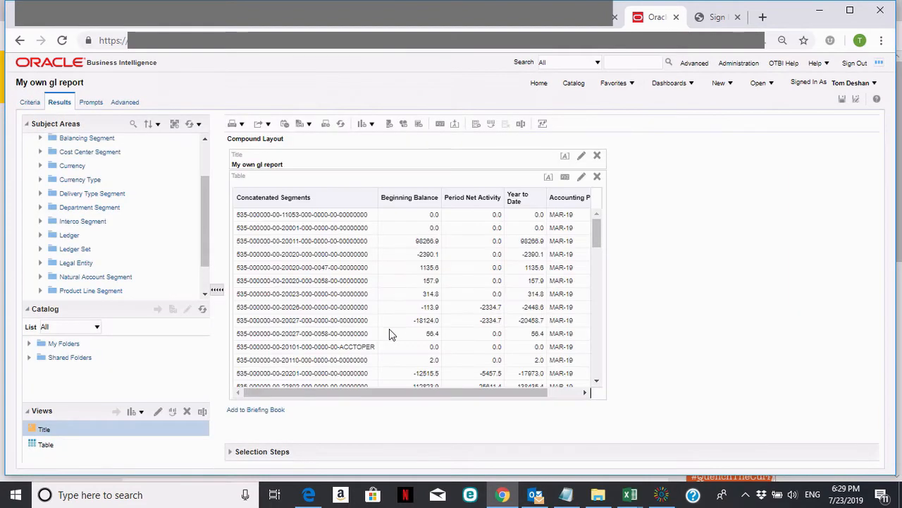
left_click_drag(499, 391, 473, 389)
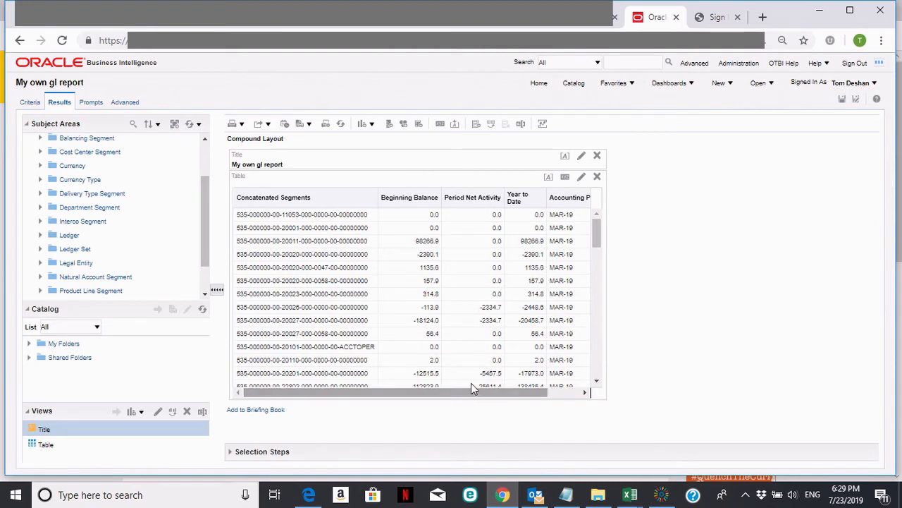
left_click(267, 125)
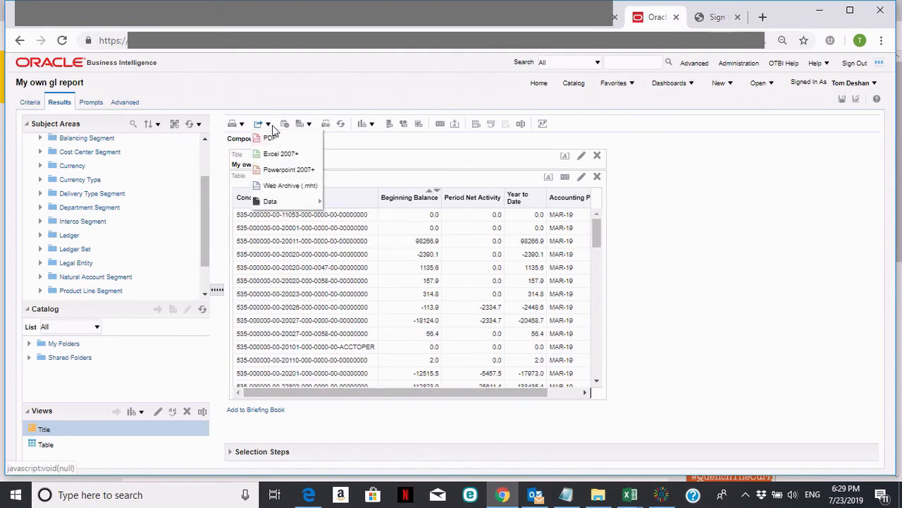
left_click(269, 125)
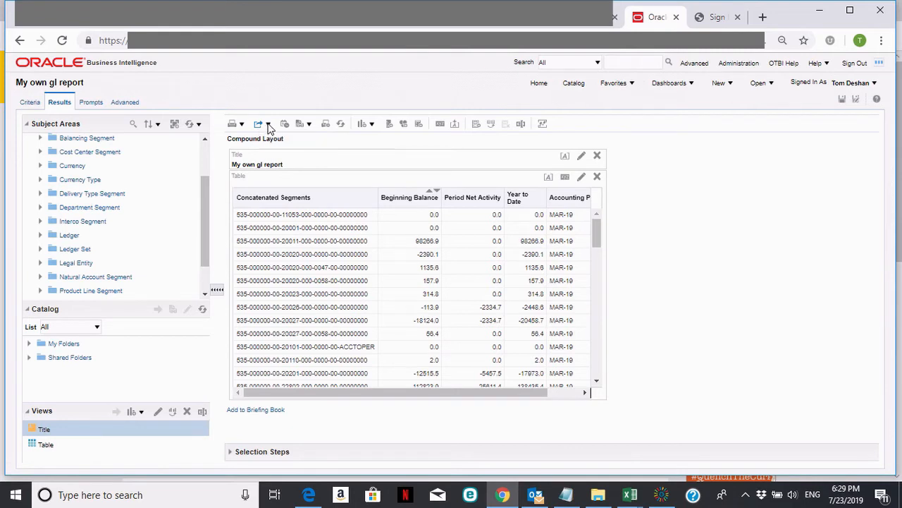
left_click(268, 126)
mouse_move(275, 204)
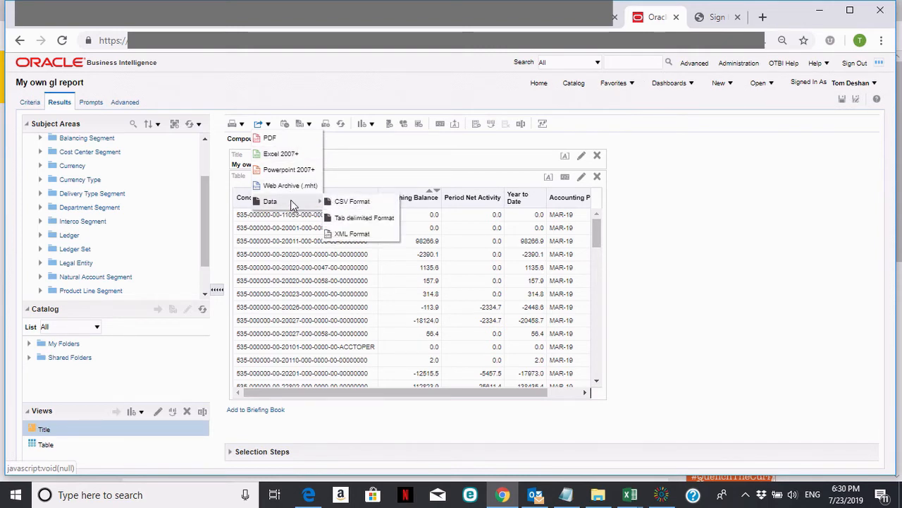
left_click(356, 203)
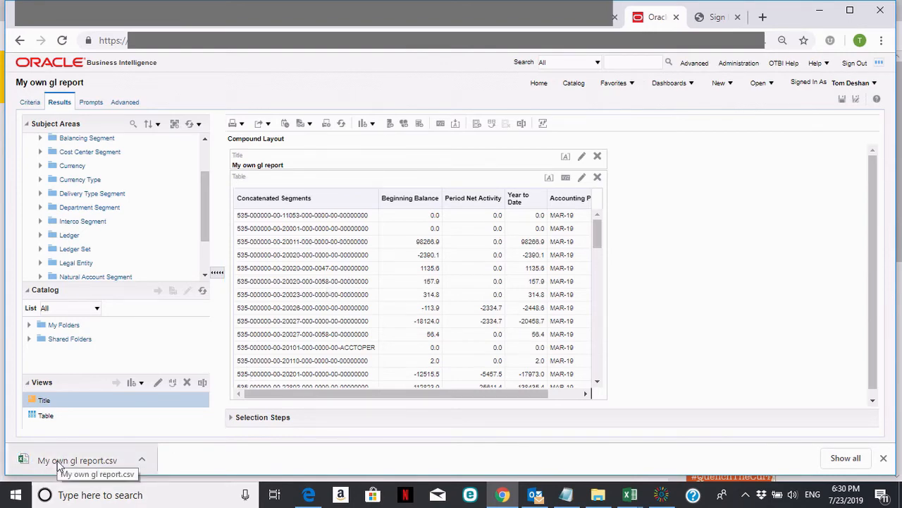
Step: Open the exported My own gl report.csv in Excel, fit all column widths to their contents and review the rows
left_click(59, 462)
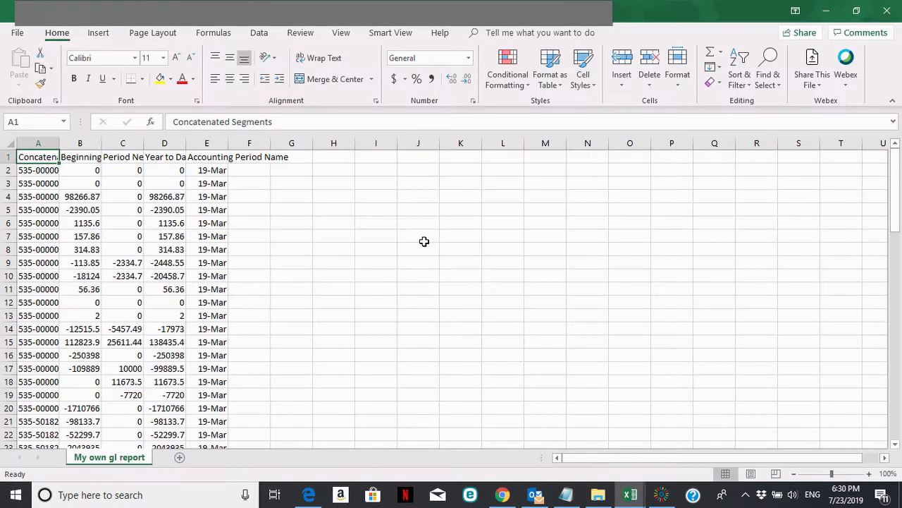
left_click(196, 208)
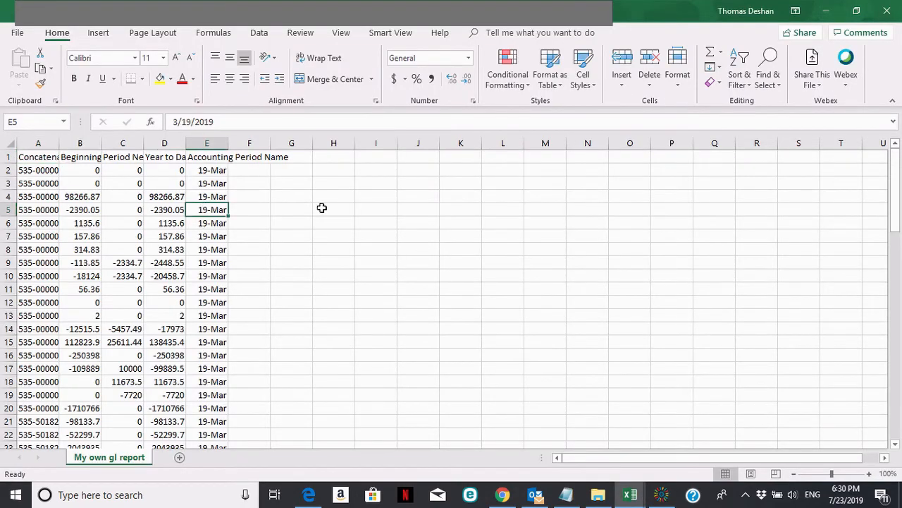
left_click(9, 142)
double_click(59, 143)
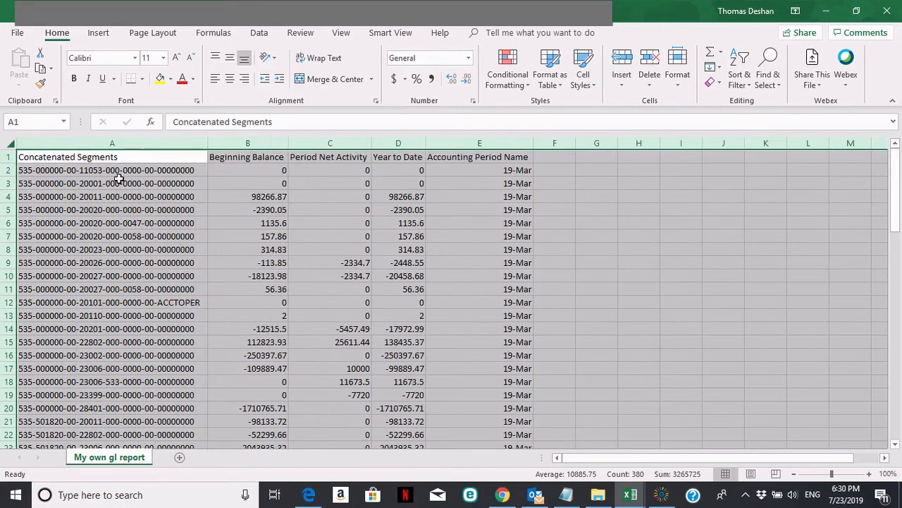
left_click(121, 224)
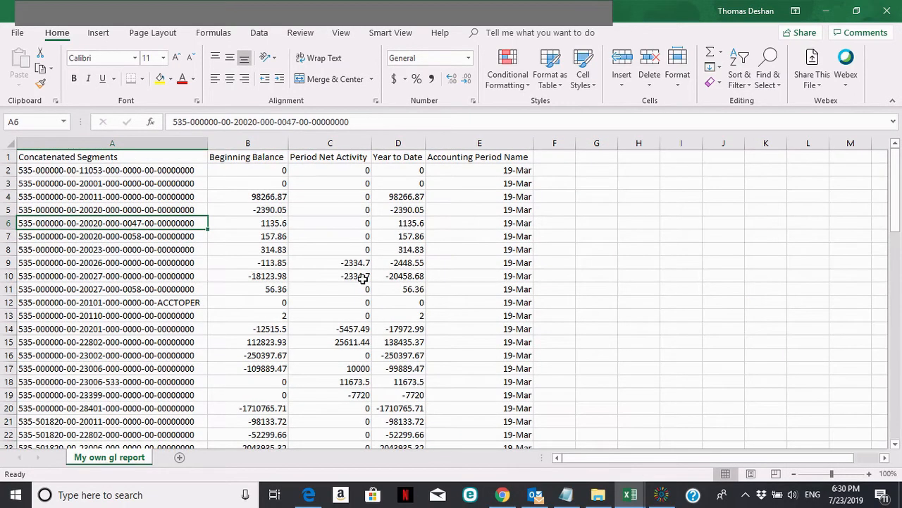
left_click(219, 245)
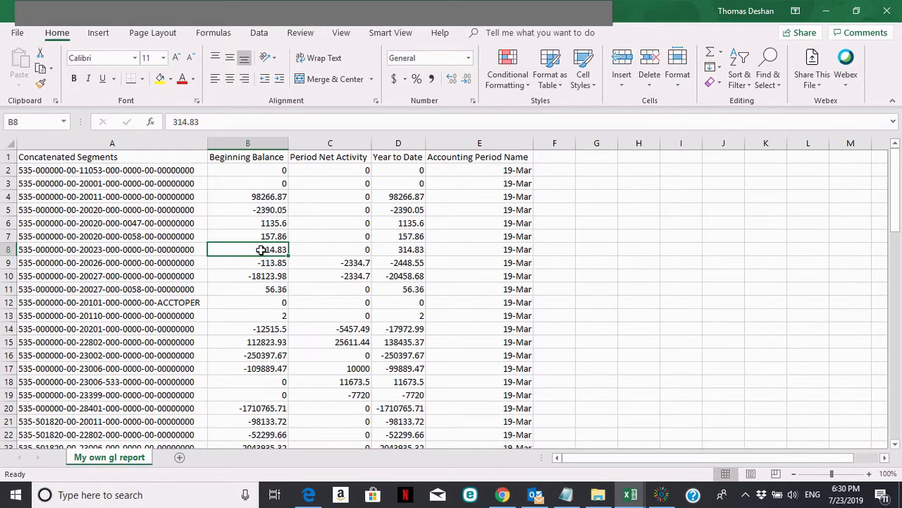
scroll(265, 252, "down", 1)
scroll(266, 252, "down", 4)
scroll(268, 254, "up", 5)
Step: Switch back to Oracle Business Intelligence and save the analysis as My own gl report in My Folders, overwriting the existing item
key("alt+Tab")
key("alt+Tab")
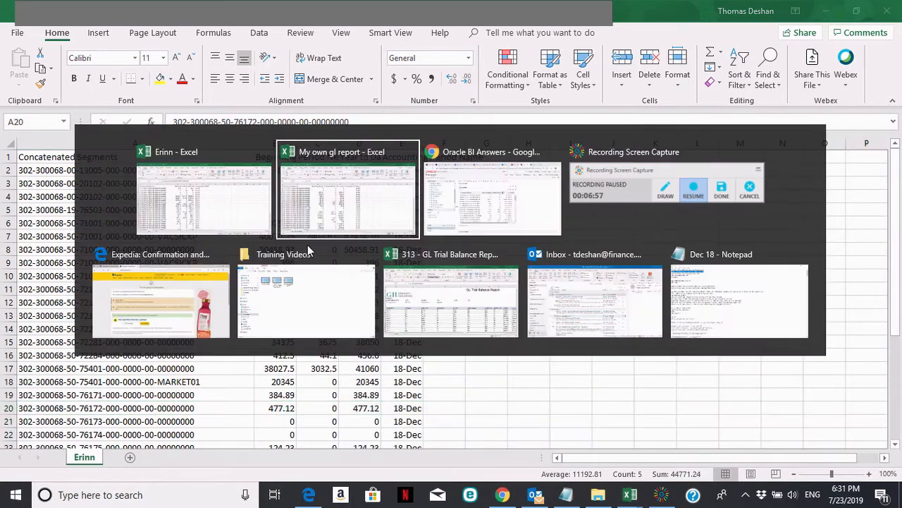
key("alt+Tab")
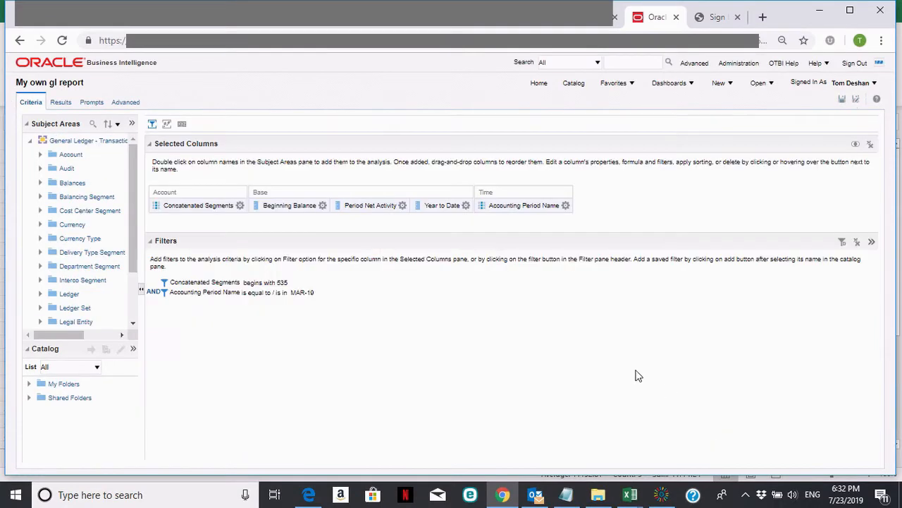
left_click(857, 101)
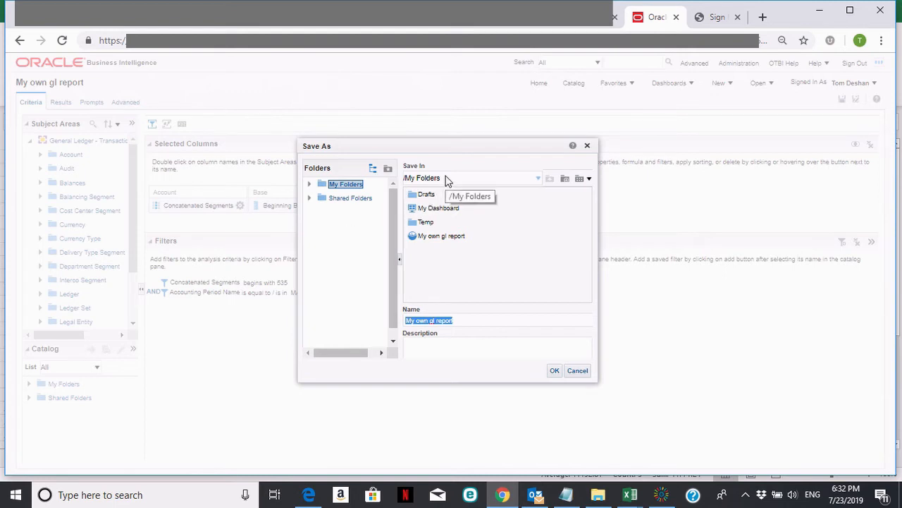
left_click(461, 320)
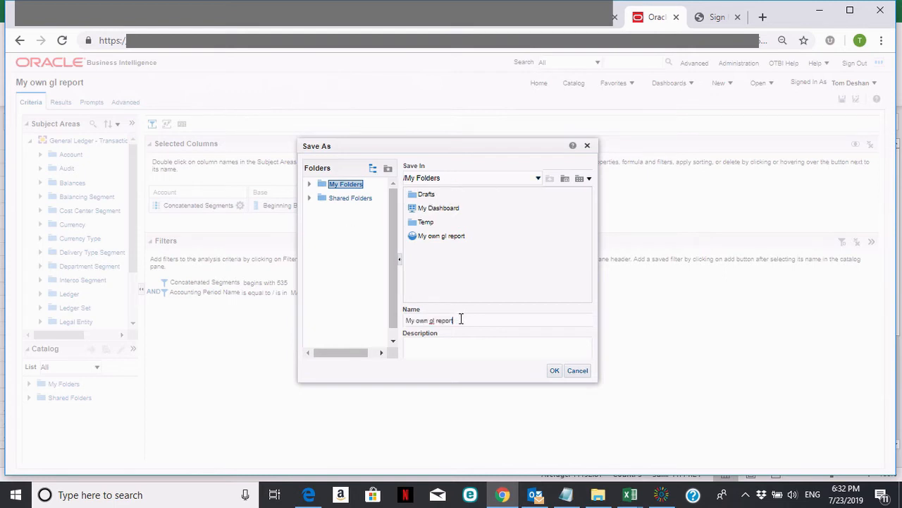
left_click(417, 320)
left_click(554, 370)
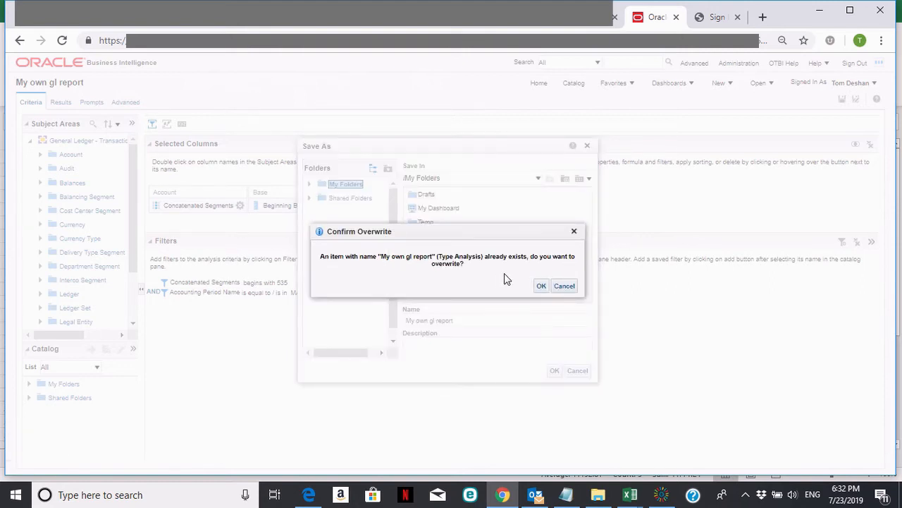
left_click(542, 286)
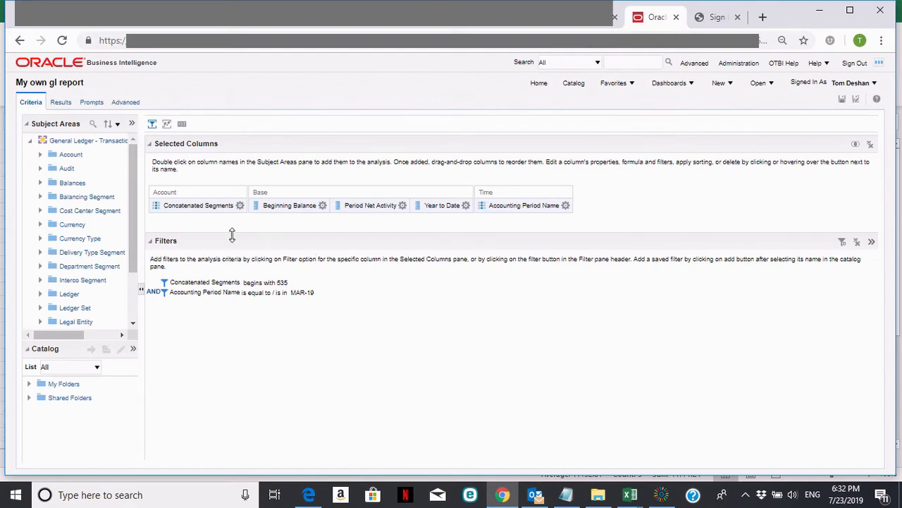
Step: Create a new analysis based on the General Ledger - Journals Real Time subject area
mouse_move(132, 201)
left_mouse_down()
mouse_move(129, 248)
mouse_move(127, 199)
mouse_move(136, 199)
left_mouse_up()
left_click(731, 86)
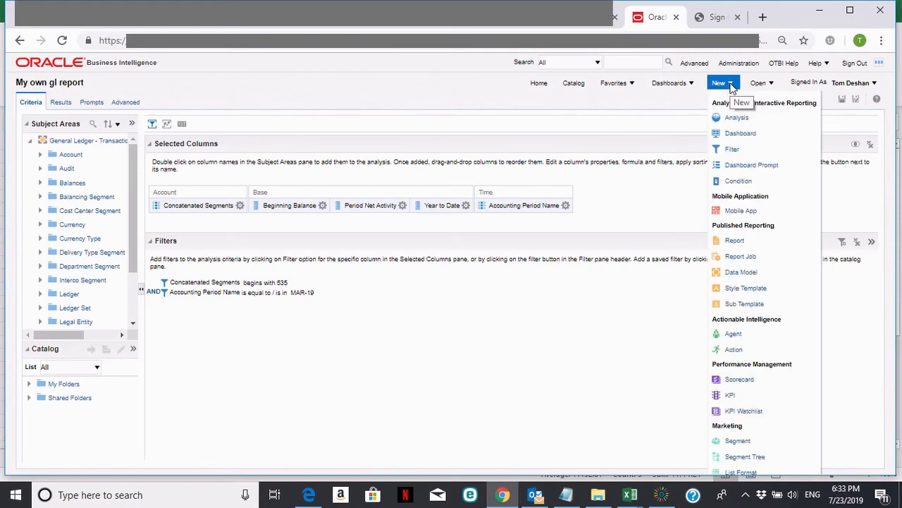
left_click(735, 117)
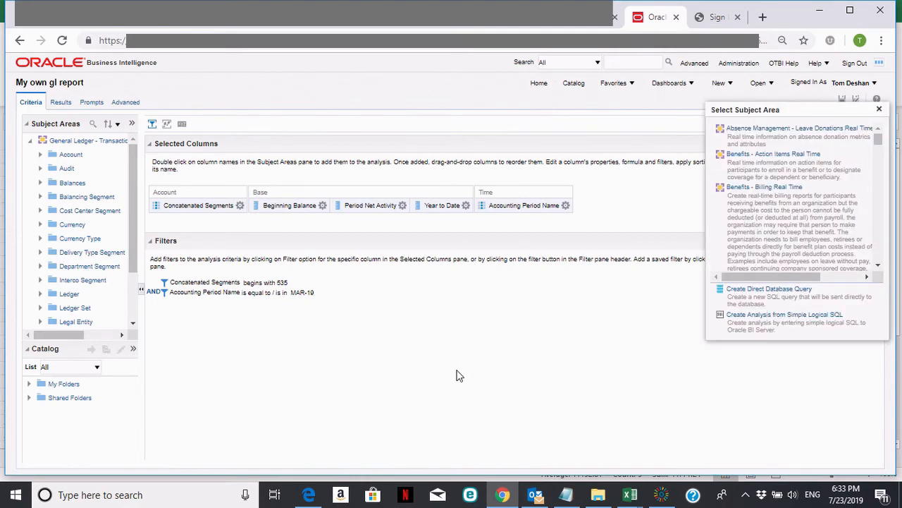
left_click(877, 158)
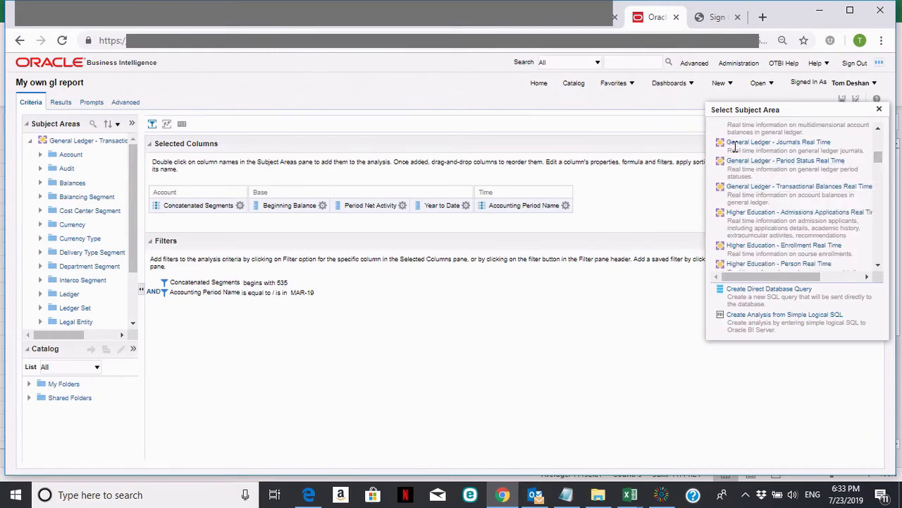
left_click(793, 143)
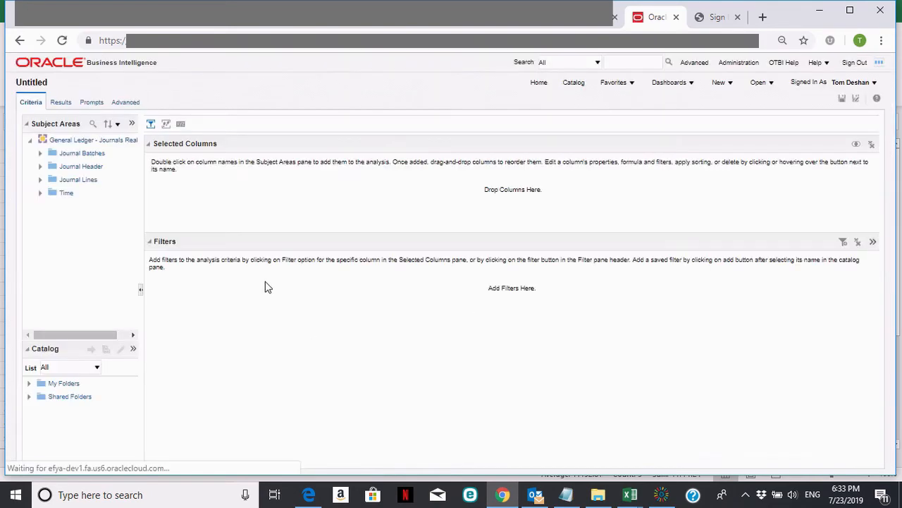
Step: Add Journal Batch, Journal Batch Description and Created By from the Journal Batch Details folder to the analysis and collapse the folder
left_click_drag(149, 223, 176, 223)
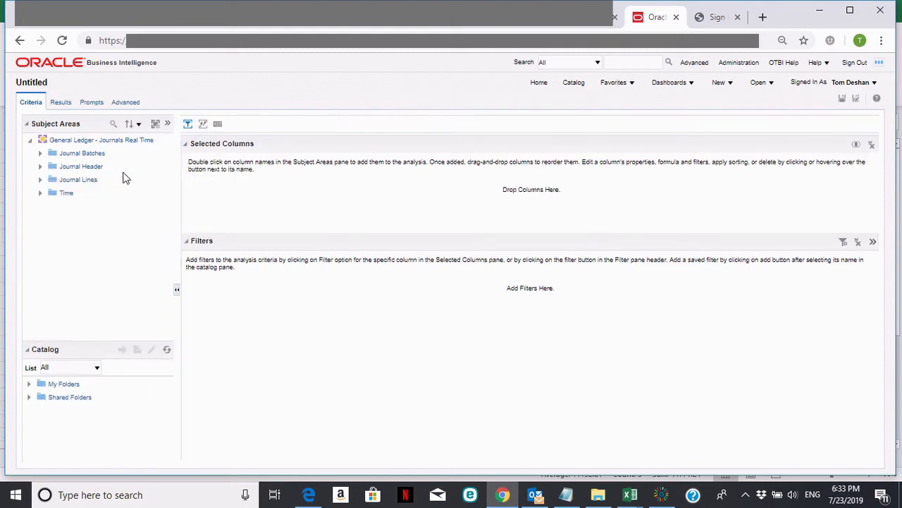
left_click(40, 154)
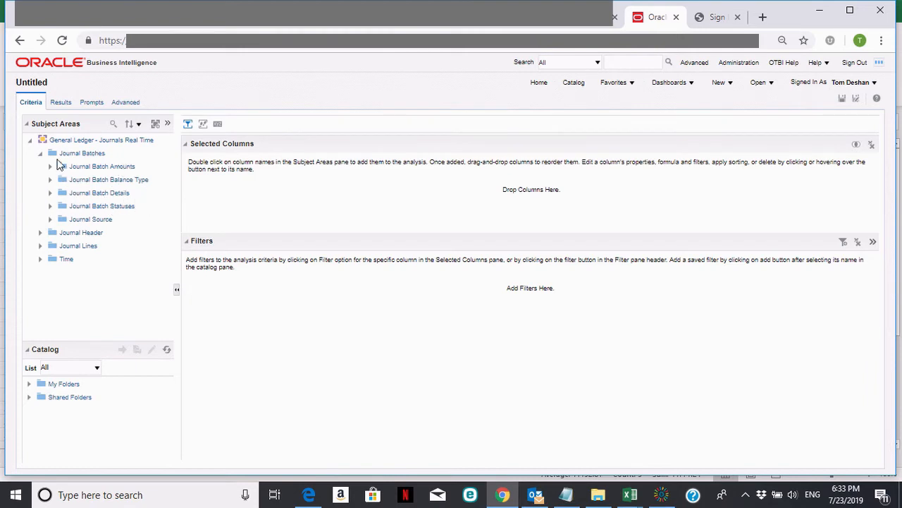
left_click(50, 194)
left_click_drag(172, 200, 167, 220)
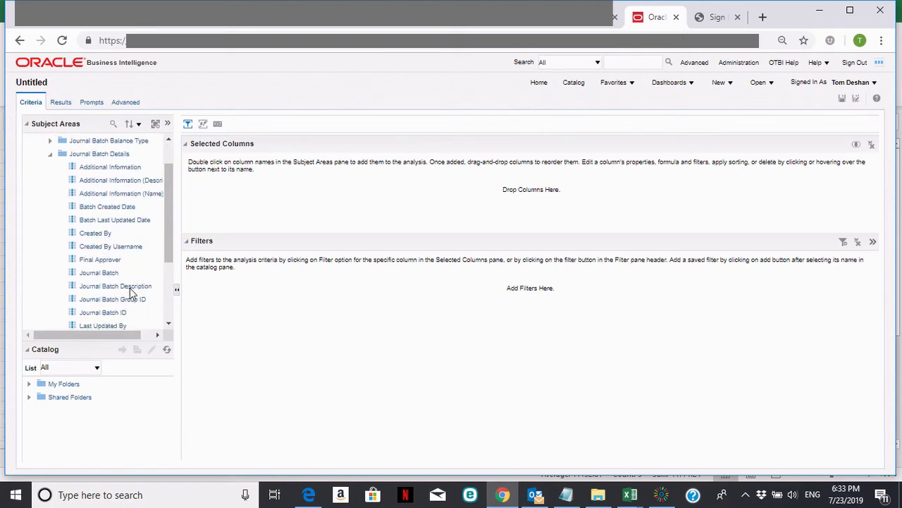
double_click(109, 275)
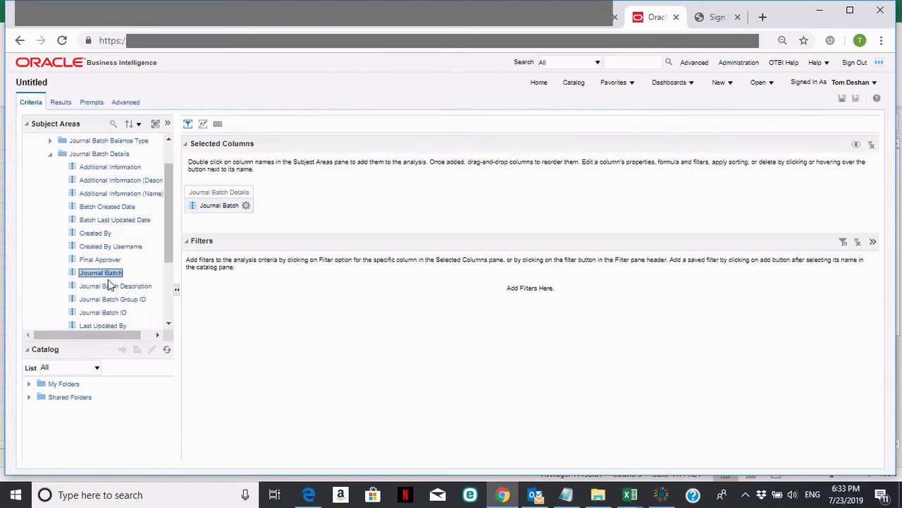
double_click(112, 286)
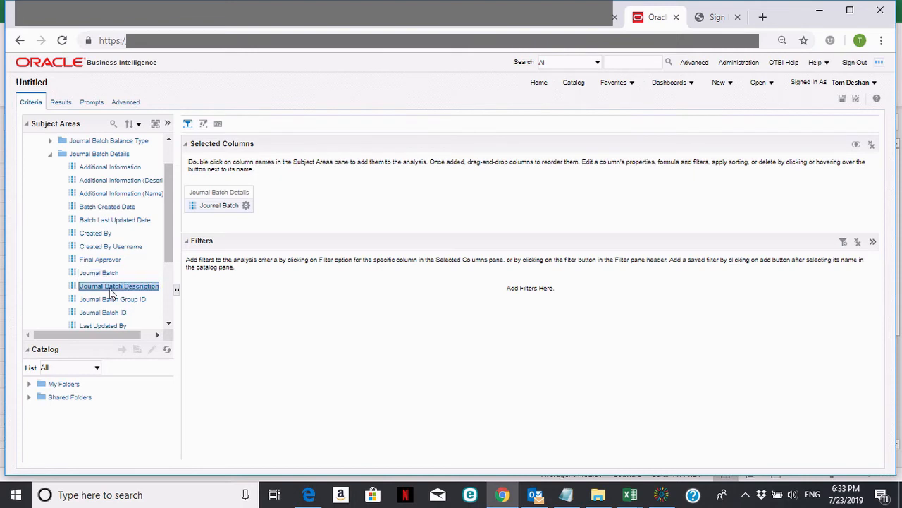
double_click(96, 232)
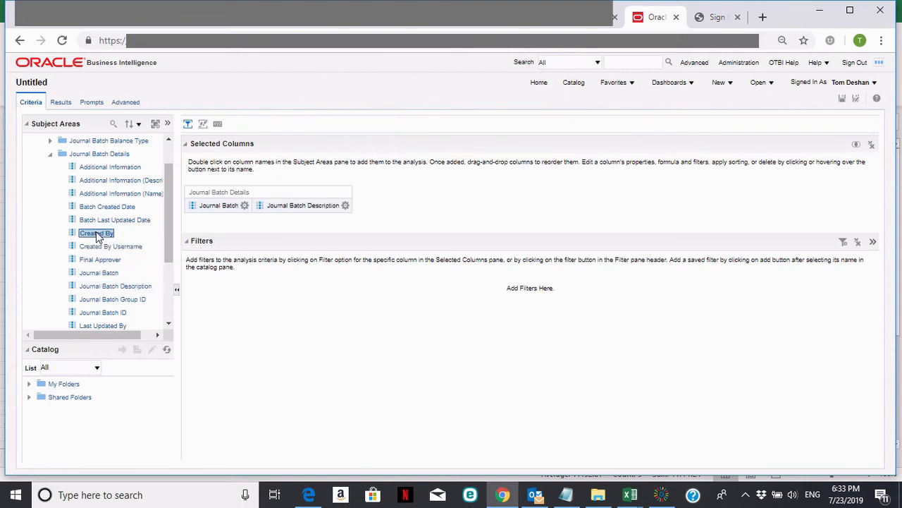
left_click(50, 155)
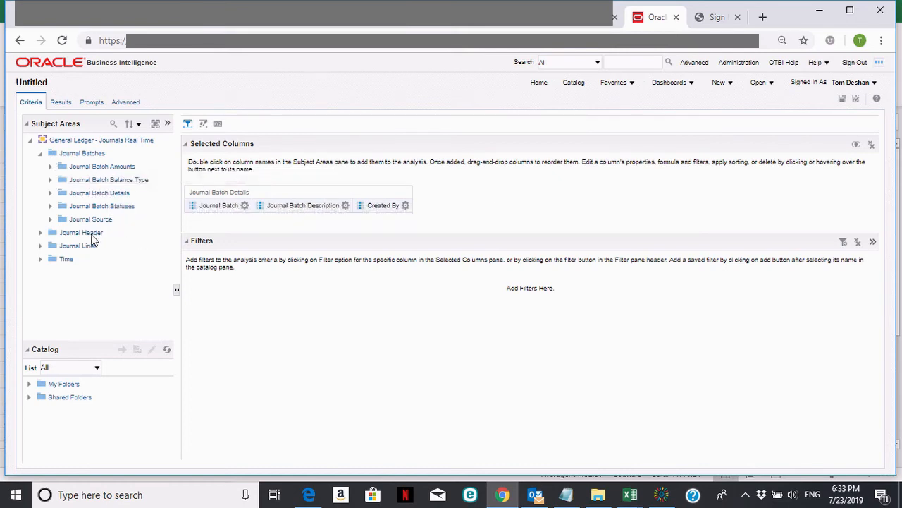
Step: Add Approval Status Description and Posting Status Description from the Journal Batch Statuses subfolders to the analysis, collapsing each subfolder
left_click(50, 206)
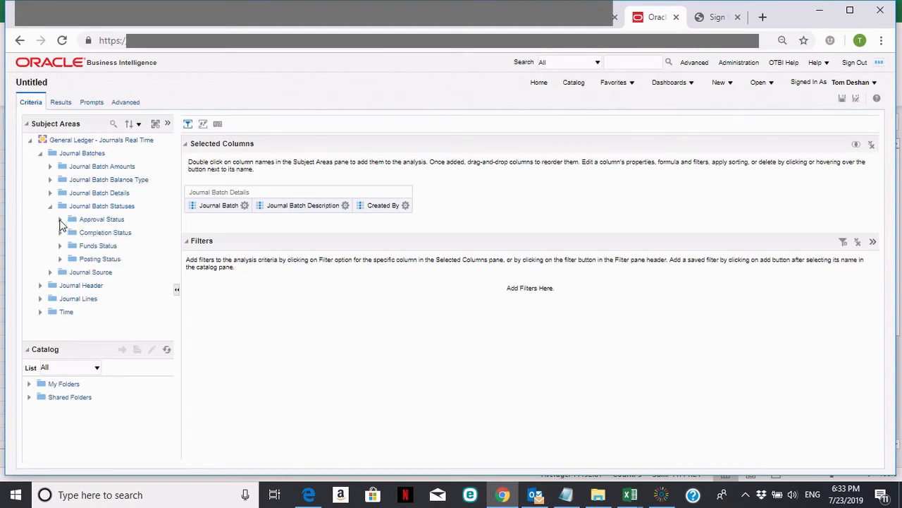
left_click(60, 220)
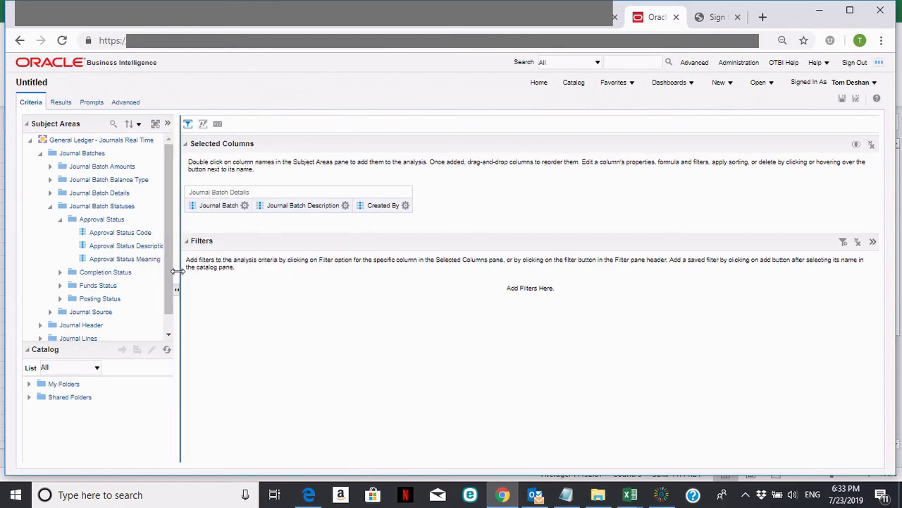
left_click_drag(177, 272, 212, 274)
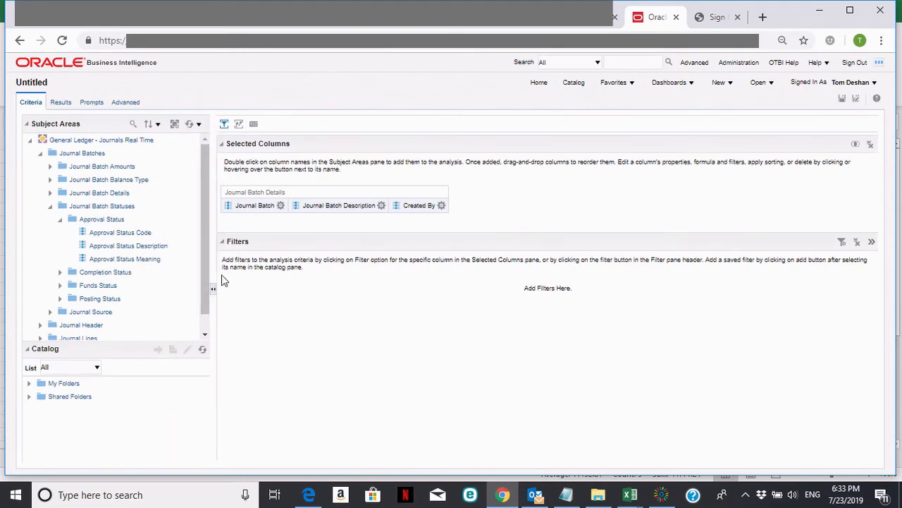
double_click(128, 246)
left_click(60, 220)
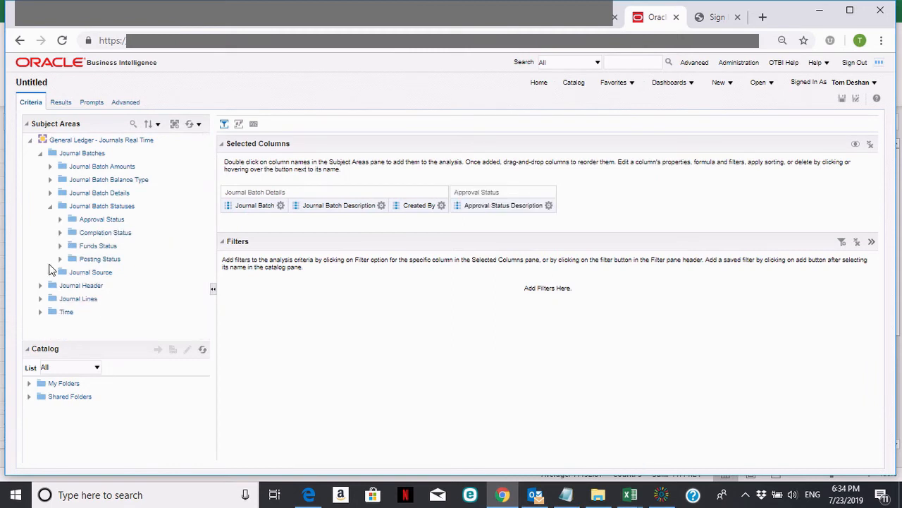
left_click(60, 260)
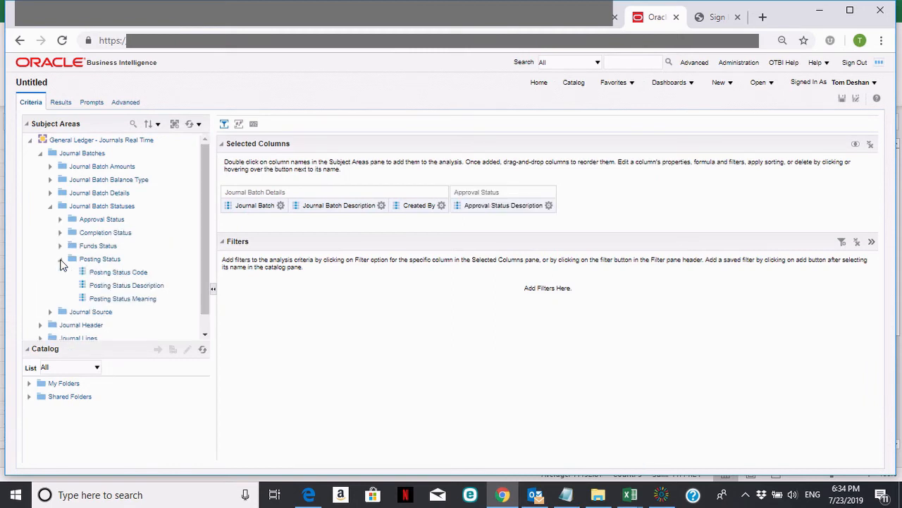
double_click(117, 286)
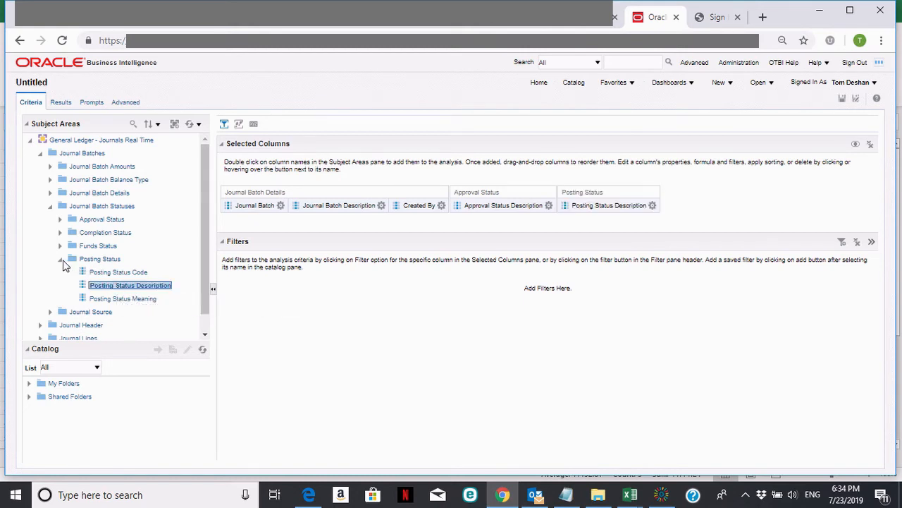
left_click(61, 260)
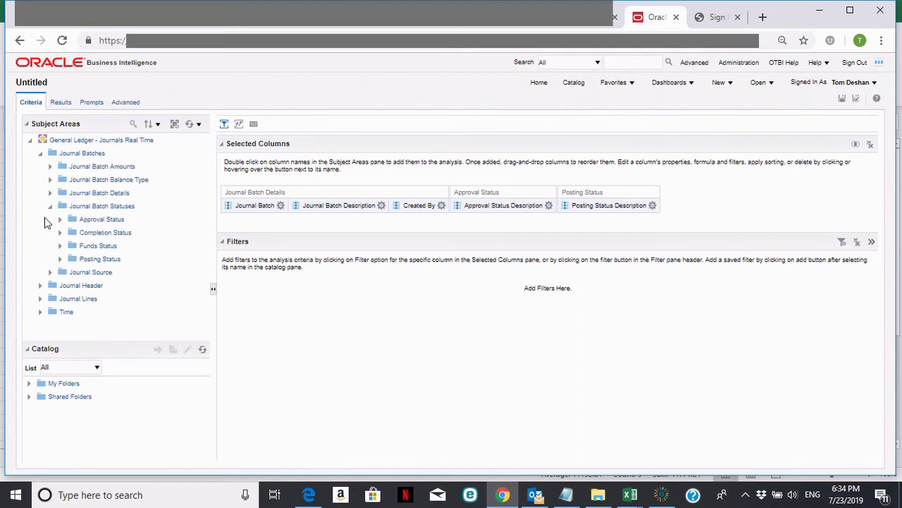
Step: Collapse Journal Batch Statuses and add Journal Description and Journal Name from Journal Header's Header Details folder to the analysis
left_click(50, 208)
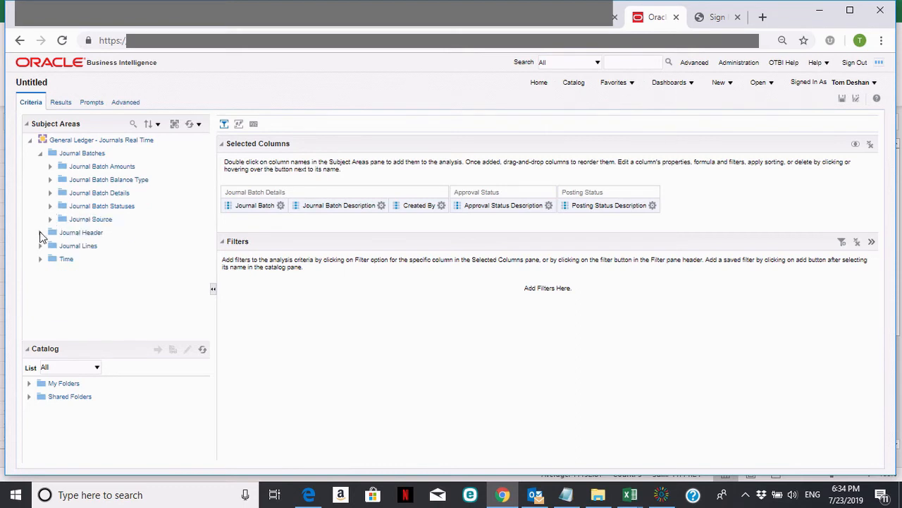
left_click(40, 232)
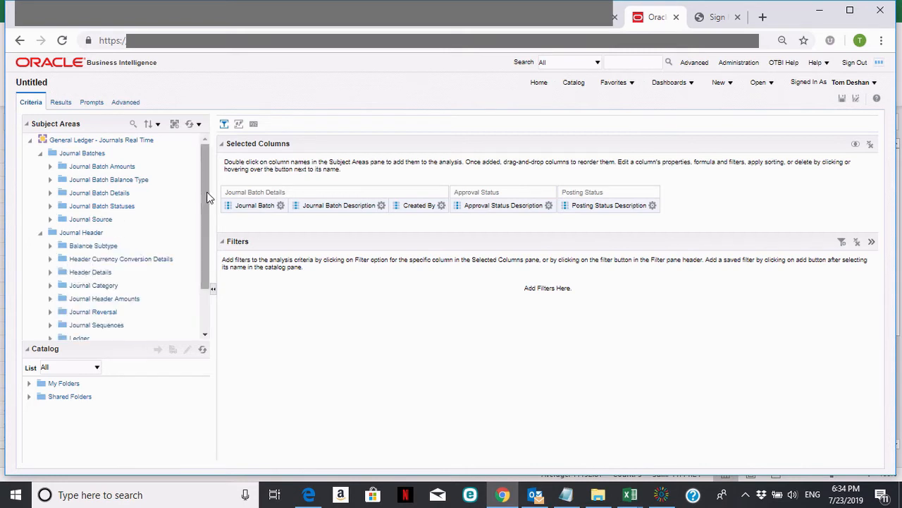
left_click_drag(208, 198, 205, 236)
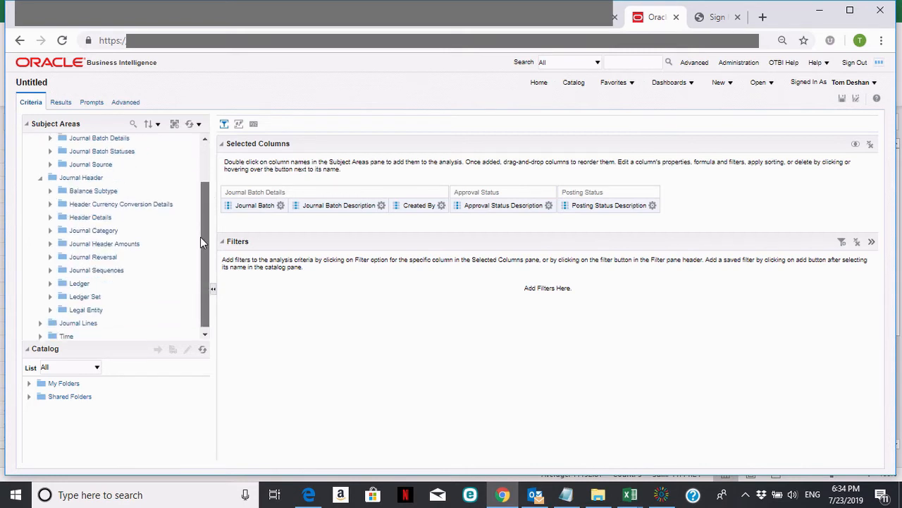
left_click(50, 219)
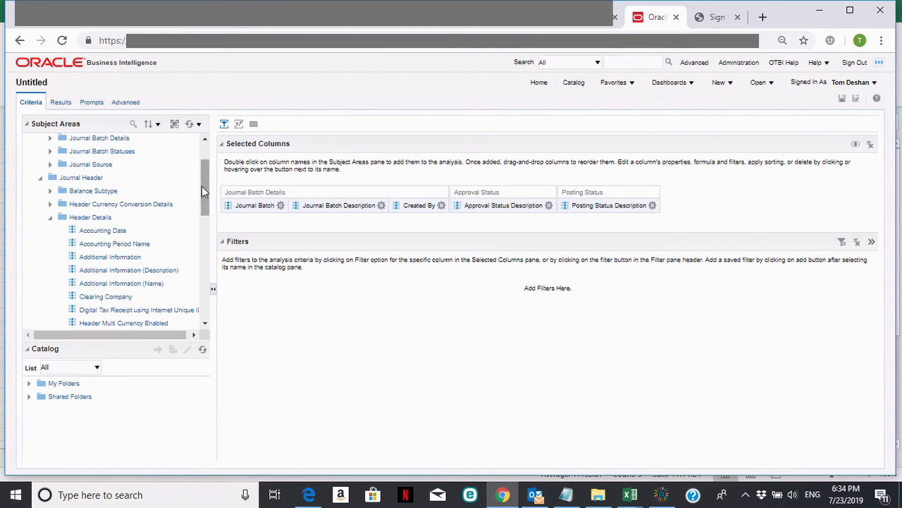
left_click_drag(204, 187, 202, 230)
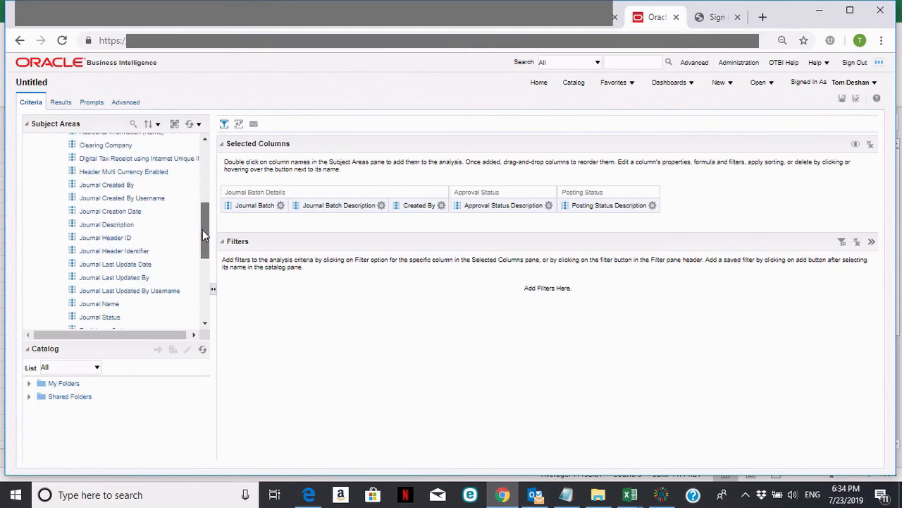
double_click(119, 225)
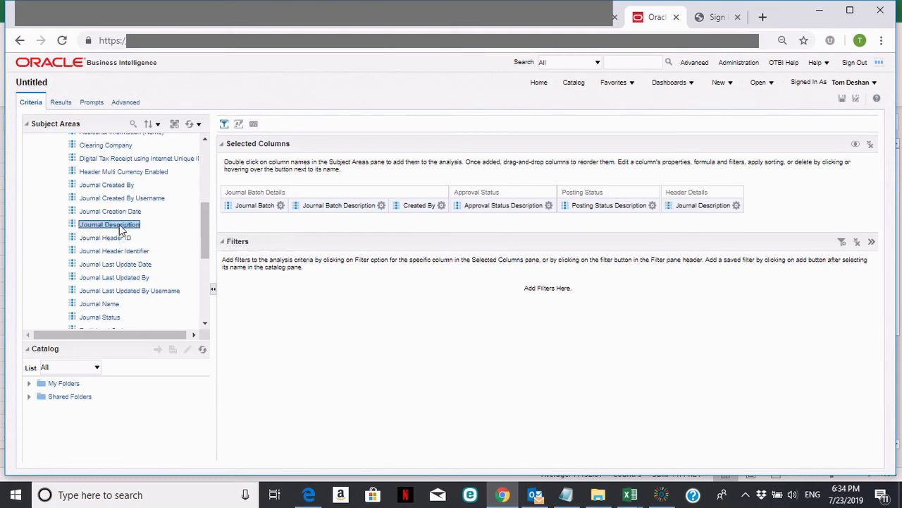
double_click(110, 305)
Step: Add Journal Category Name from the Journal Category folder under Journal Header to the analysis
left_click_drag(208, 231, 205, 296)
left_click(50, 216)
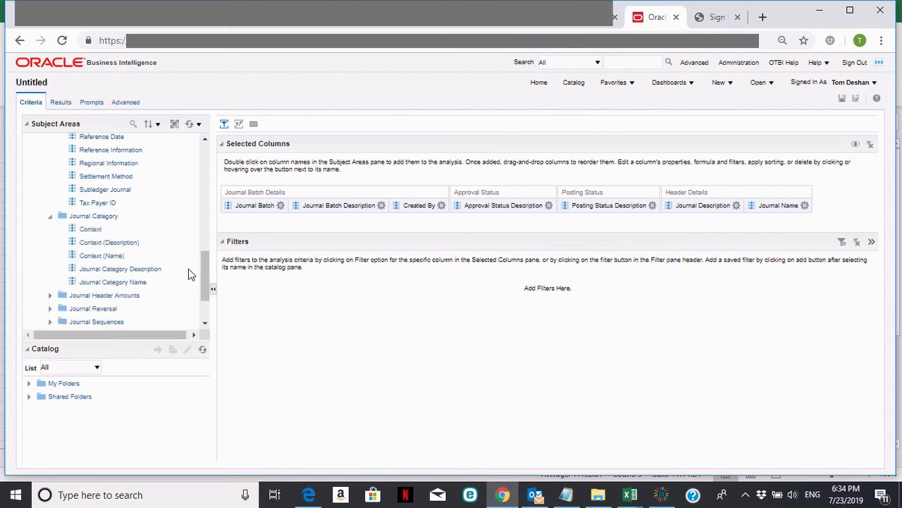
left_click(127, 283)
double_click(126, 283)
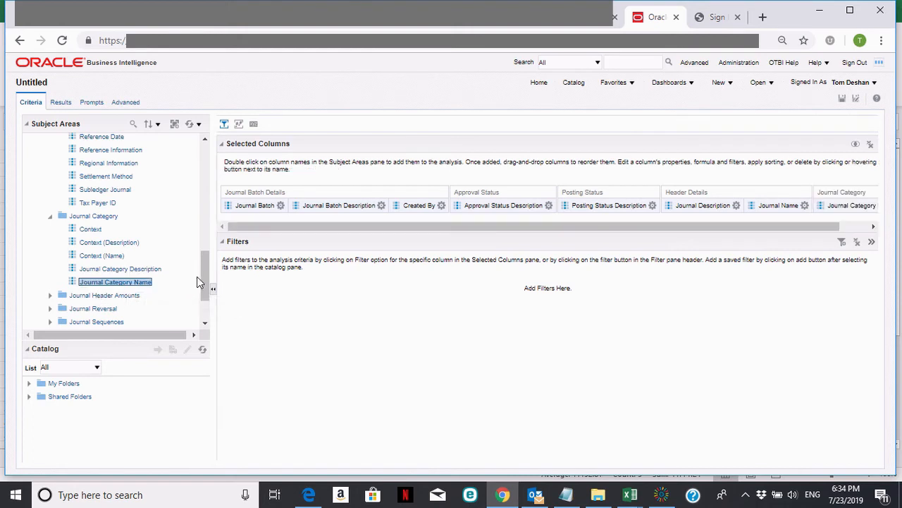
Step: Add Ledger Name from the Ledger folder under Journal Header to the analysis
left_click_drag(201, 281, 207, 298)
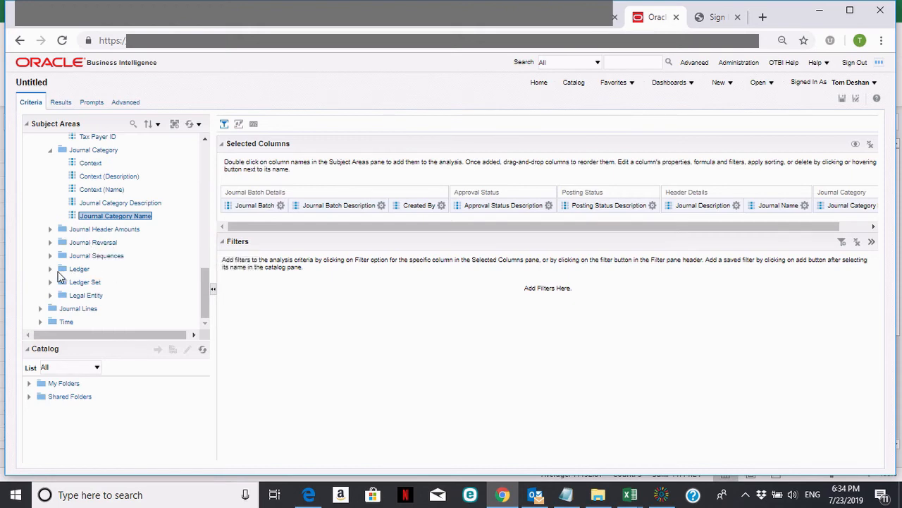
left_click(49, 268)
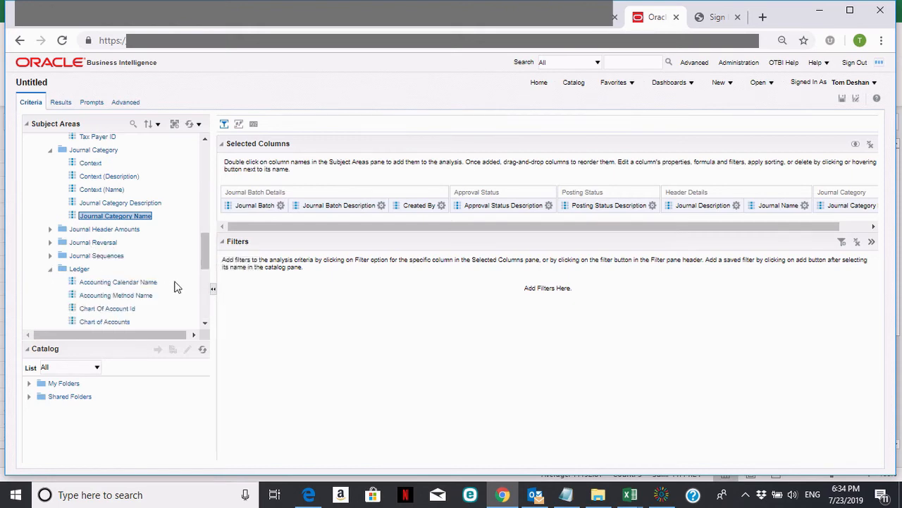
left_click_drag(204, 251, 201, 301)
left_click(115, 304)
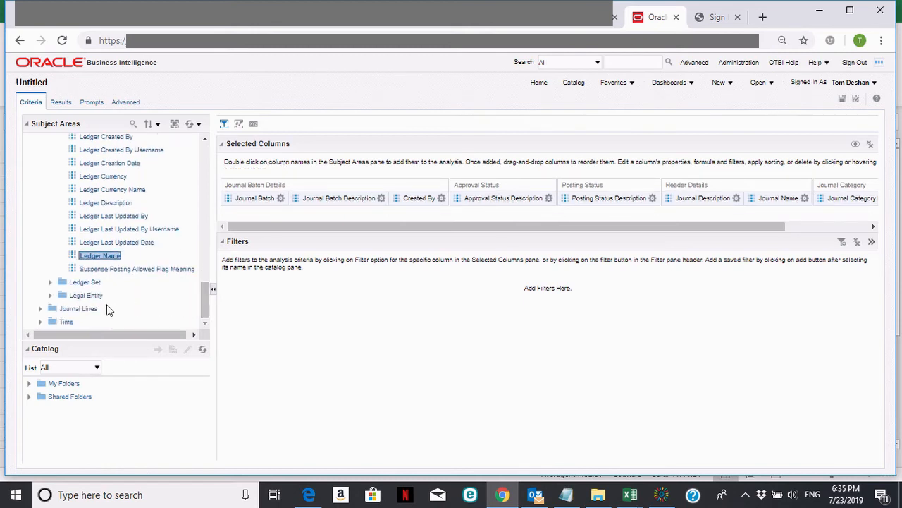
Step: Add Concatenated Segments from the Account folder under Journal Lines to the analysis
left_click(40, 310)
left_click_drag(205, 282, 208, 304)
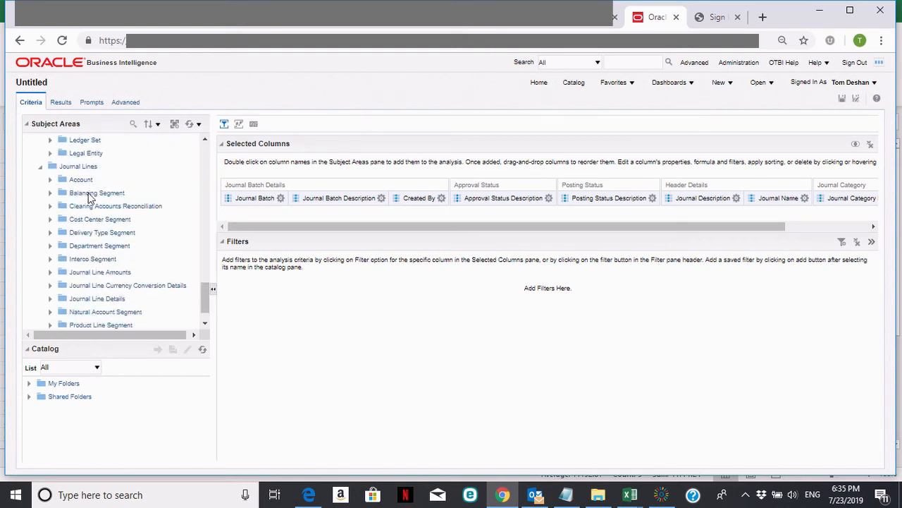
left_click(50, 180)
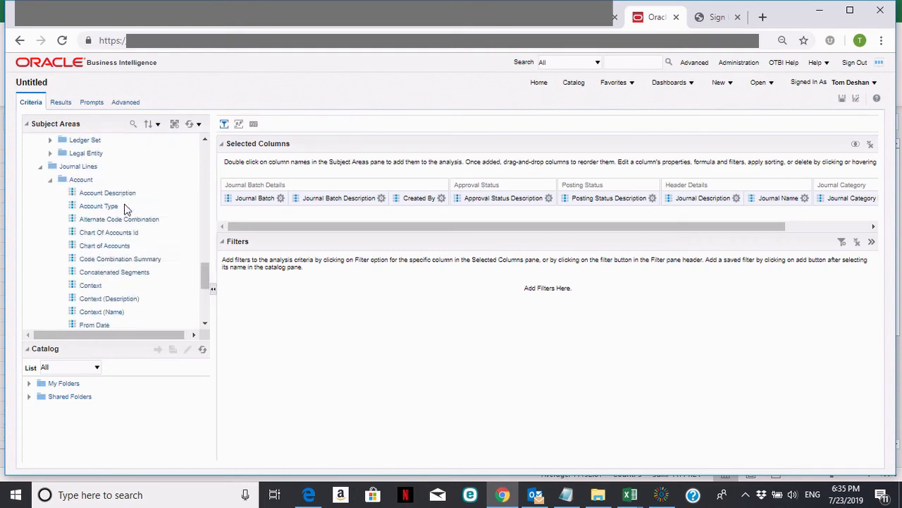
left_click(120, 275)
Step: Add Journal Total Entered Debit and Journal Total Entered Credit from the Journal Line Amounts folder to the analysis
mouse_move(204, 272)
left_mouse_down()
mouse_move(205, 305)
mouse_move(203, 288)
left_mouse_up()
left_click(50, 272)
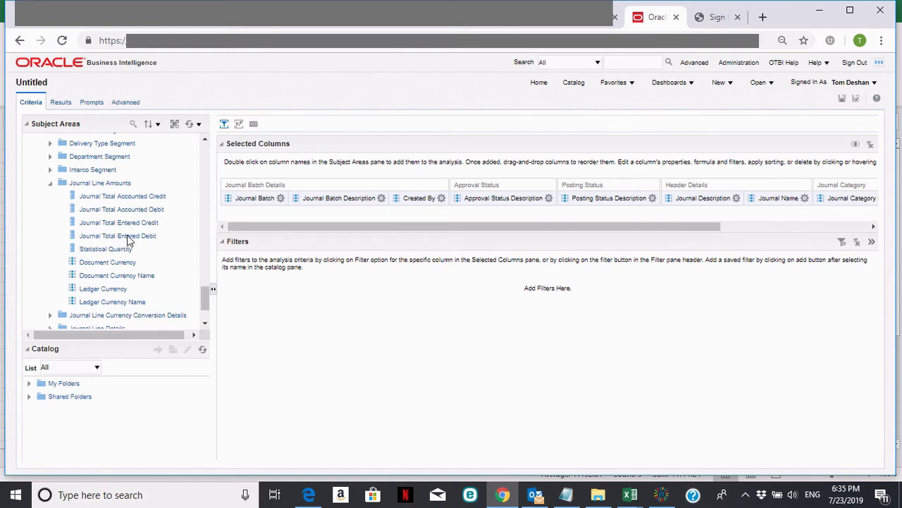
mouse_move(132, 240)
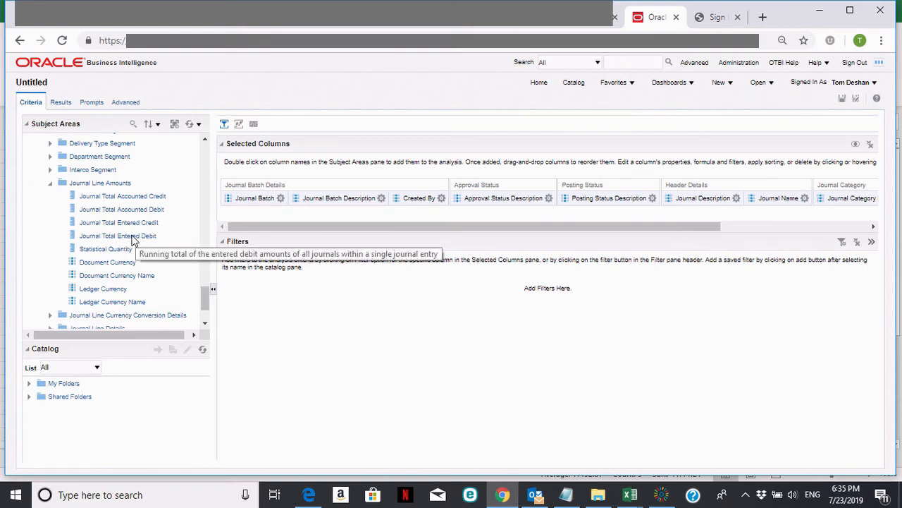
double_click(132, 237)
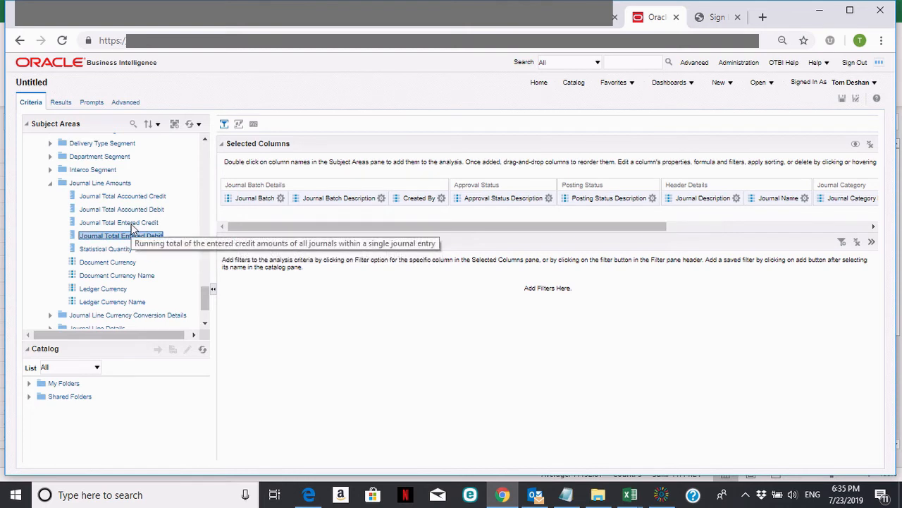
double_click(132, 224)
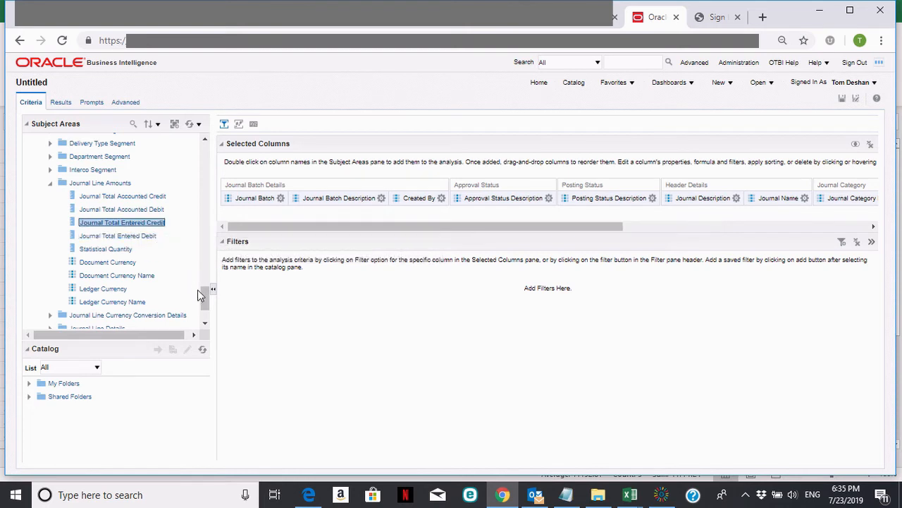
Step: Add Journal Line Description from the Journal Line Details folder to the analysis
left_click_drag(203, 300, 206, 309)
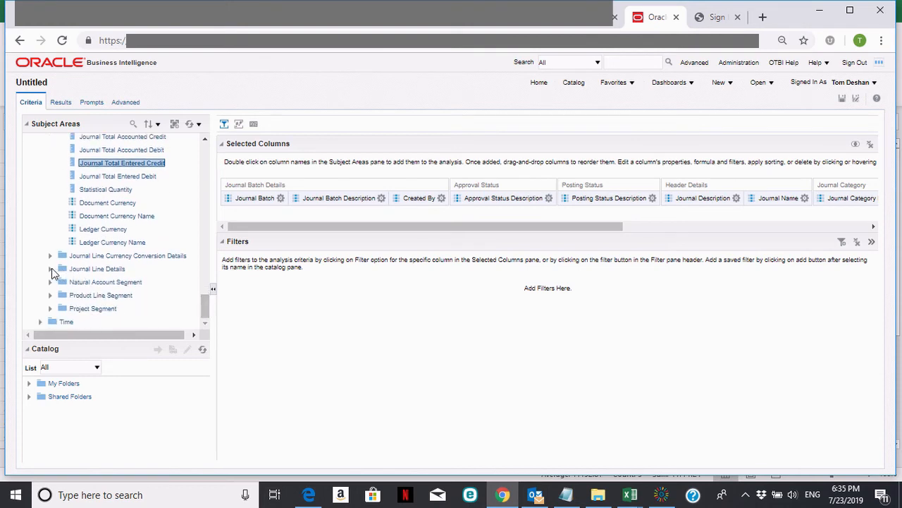
left_click(50, 268)
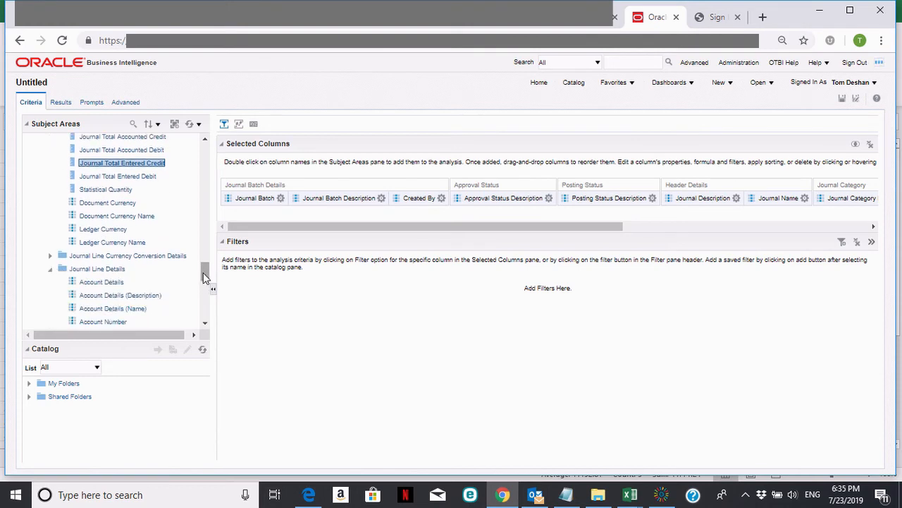
left_click_drag(203, 277, 200, 292)
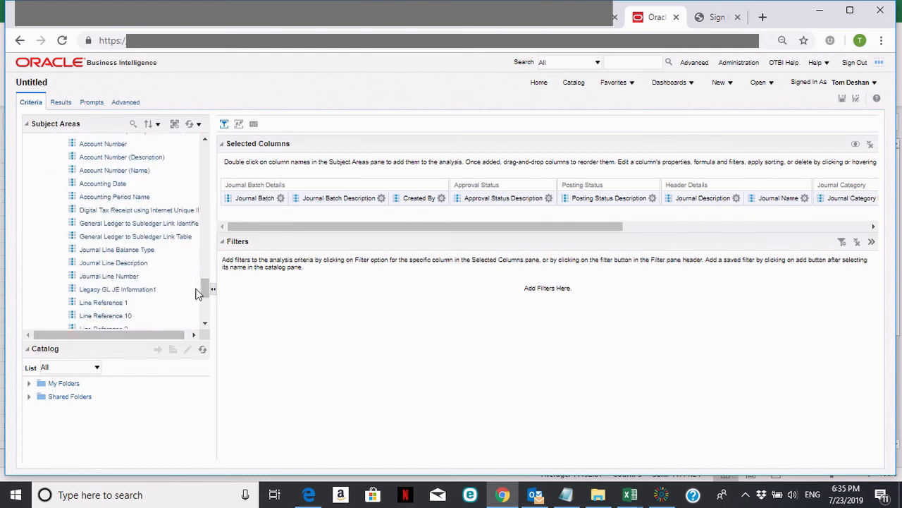
double_click(130, 265)
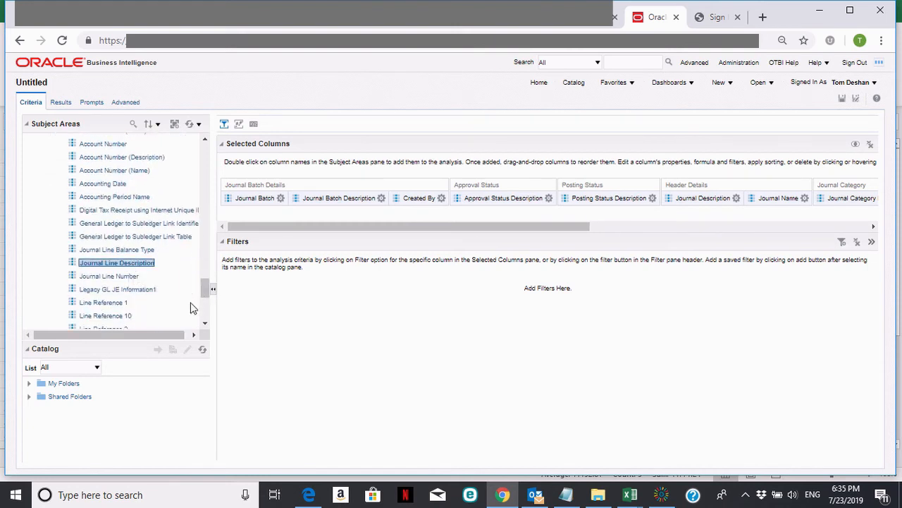
Step: Filter Approval Status Description to be equal to "Journal batch requires approval."
left_click_drag(204, 288, 205, 150)
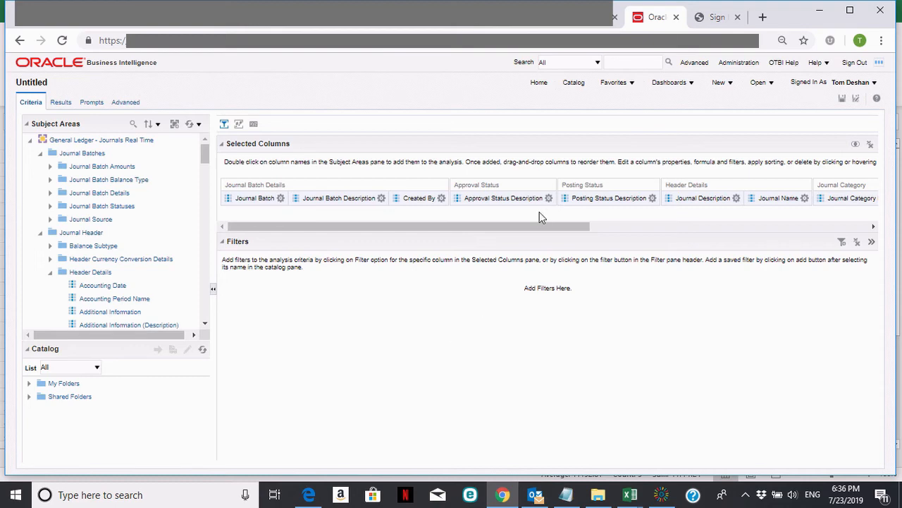
left_click_drag(536, 228, 399, 240)
left_click(549, 200)
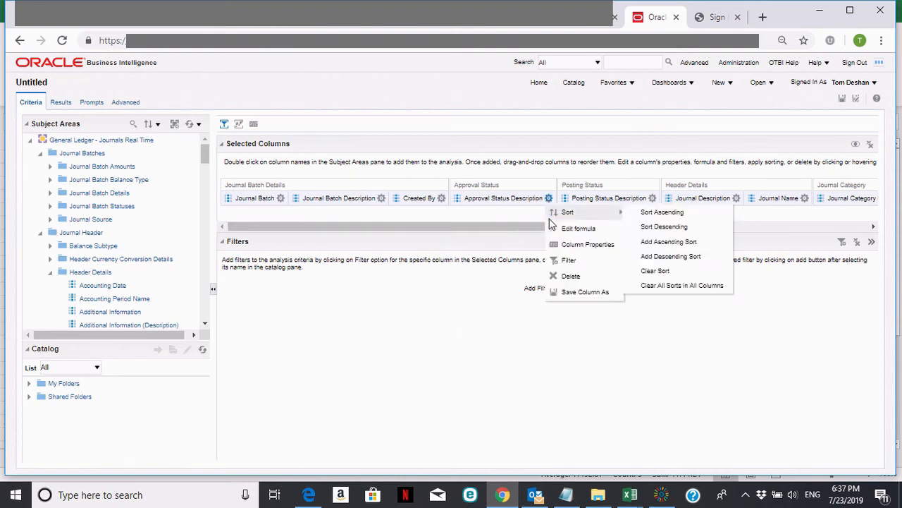
left_click(569, 260)
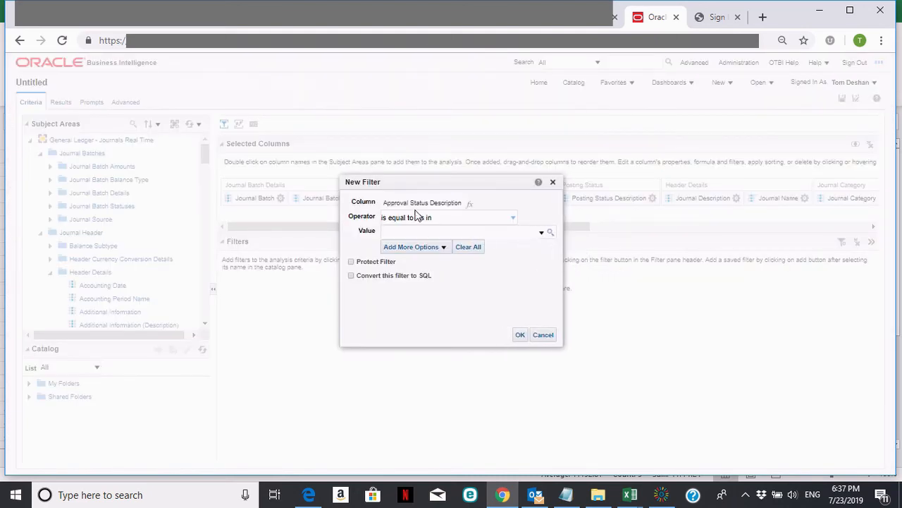
left_click(551, 232)
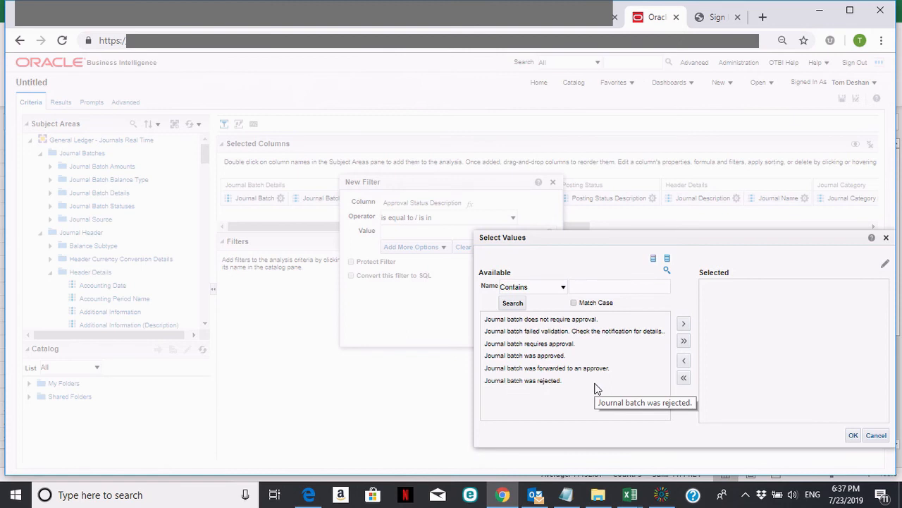
left_click(529, 345)
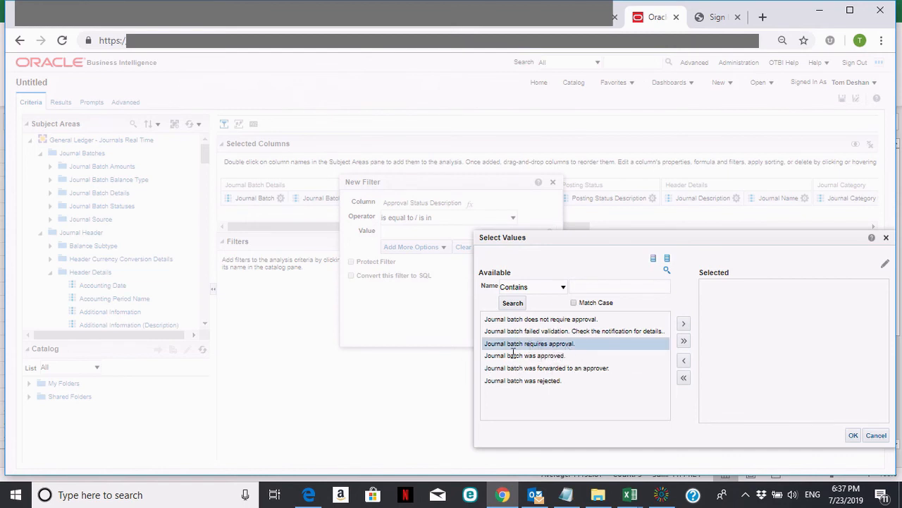
left_click(683, 324)
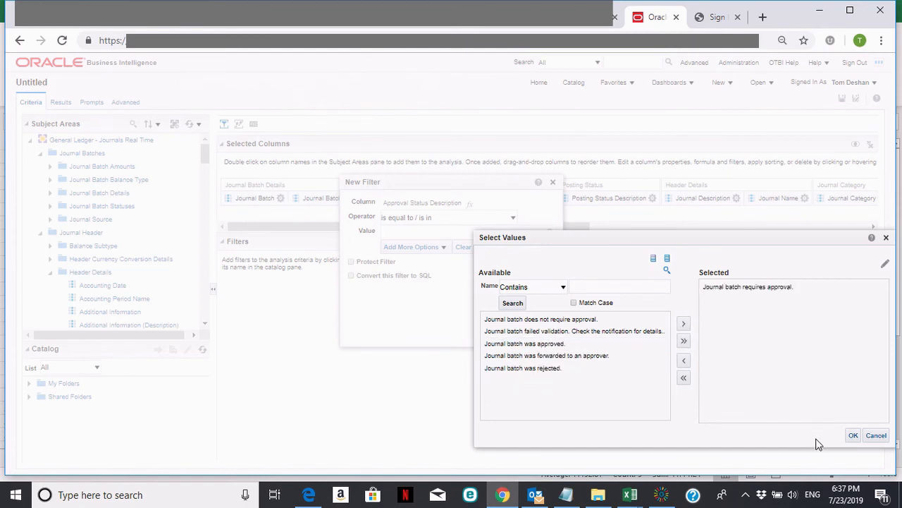
left_click(853, 435)
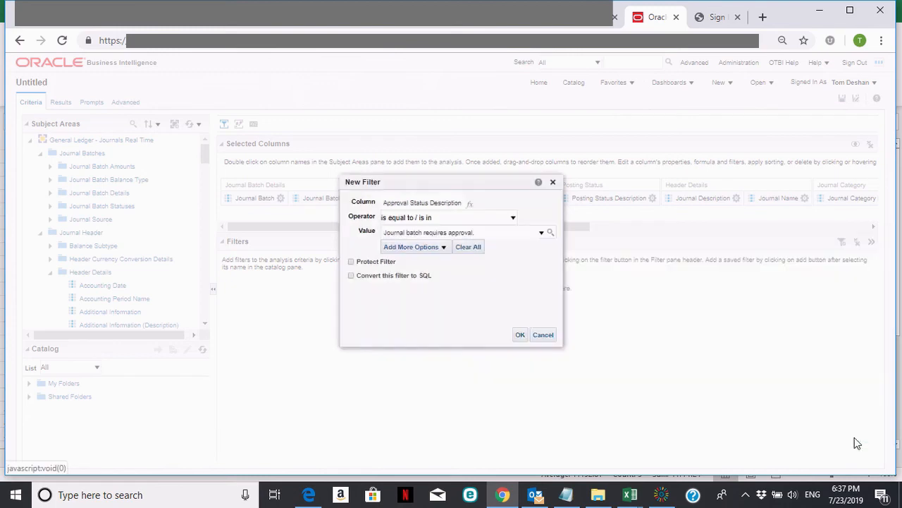
left_click(522, 335)
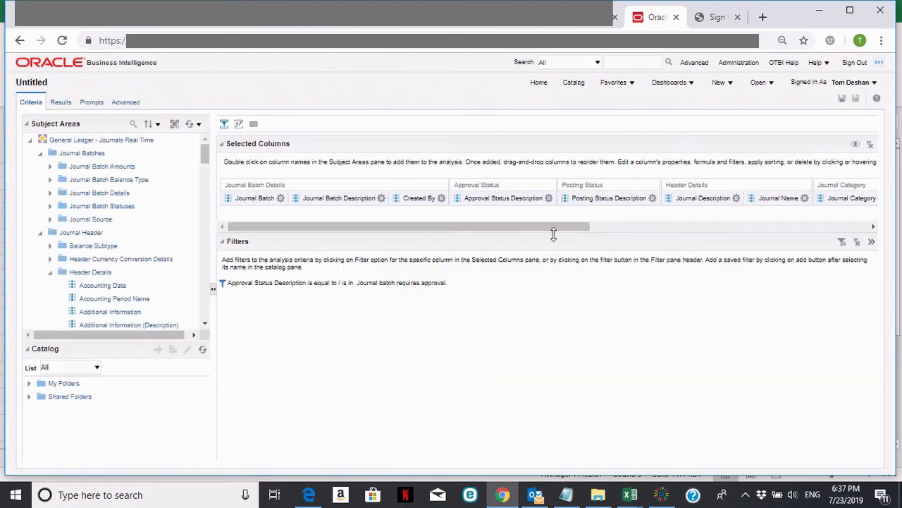
Step: Filter Ledger Name to be equal to KUSD
left_click_drag(554, 227, 665, 232)
left_click(763, 198)
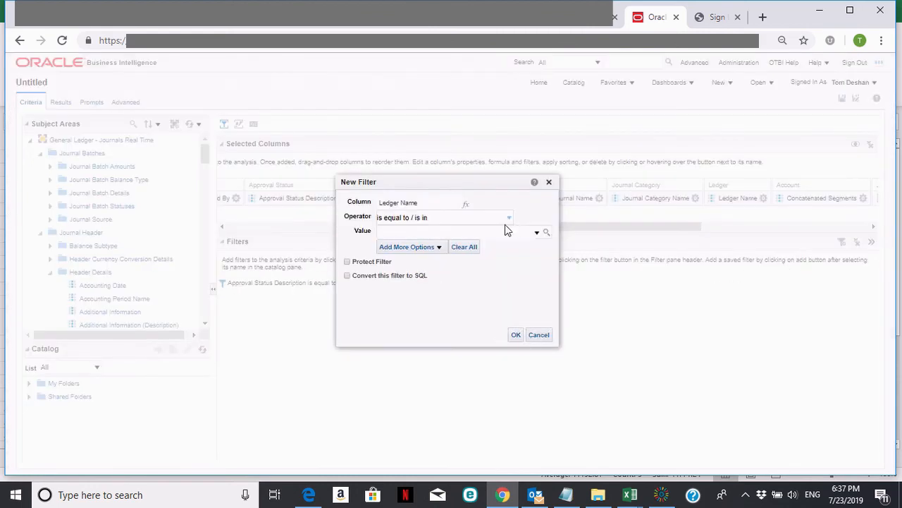
left_click(536, 232)
left_click(547, 234)
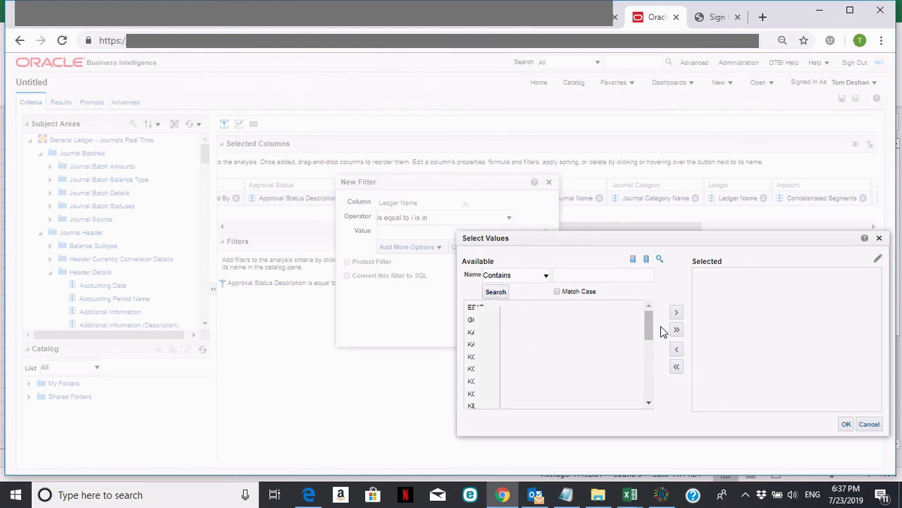
left_click_drag(648, 329, 649, 367)
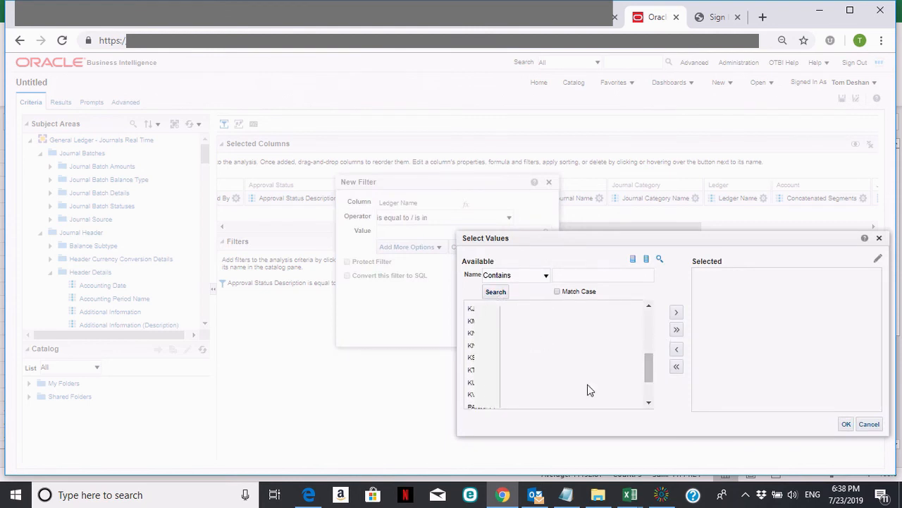
left_click(472, 383)
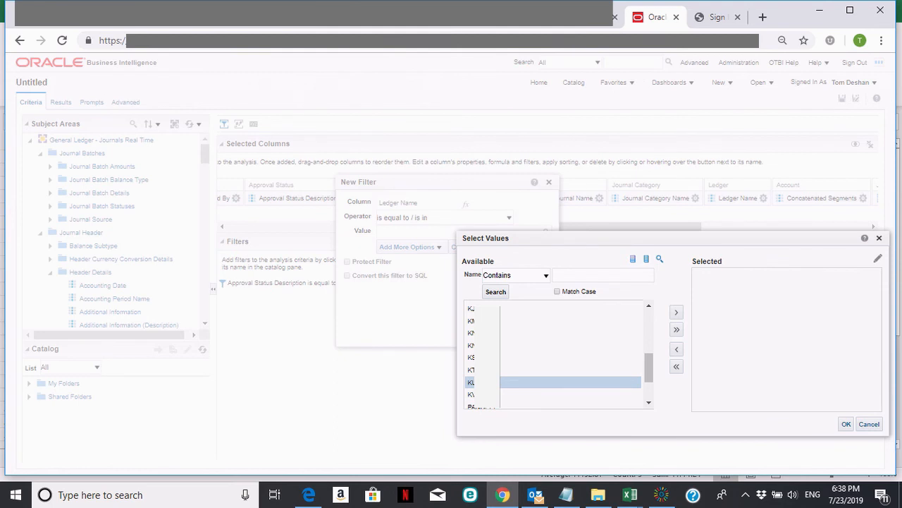
left_click(676, 314)
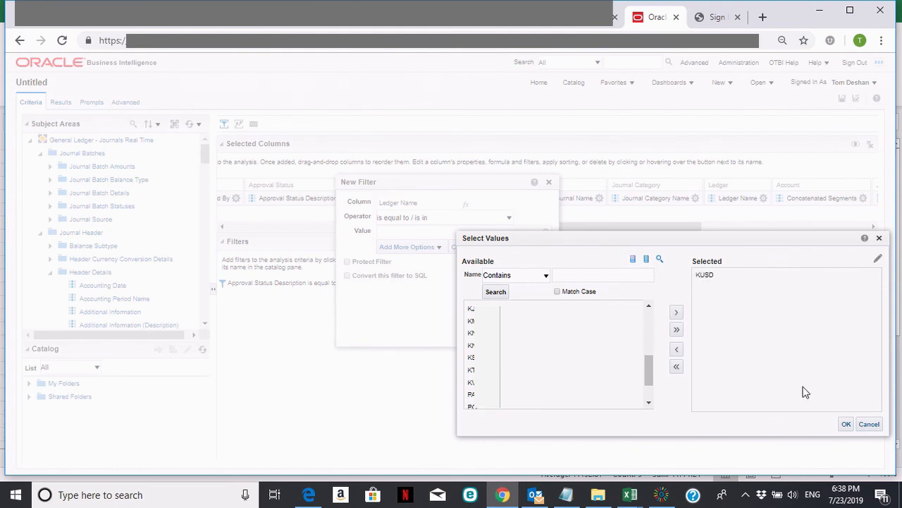
left_click(844, 425)
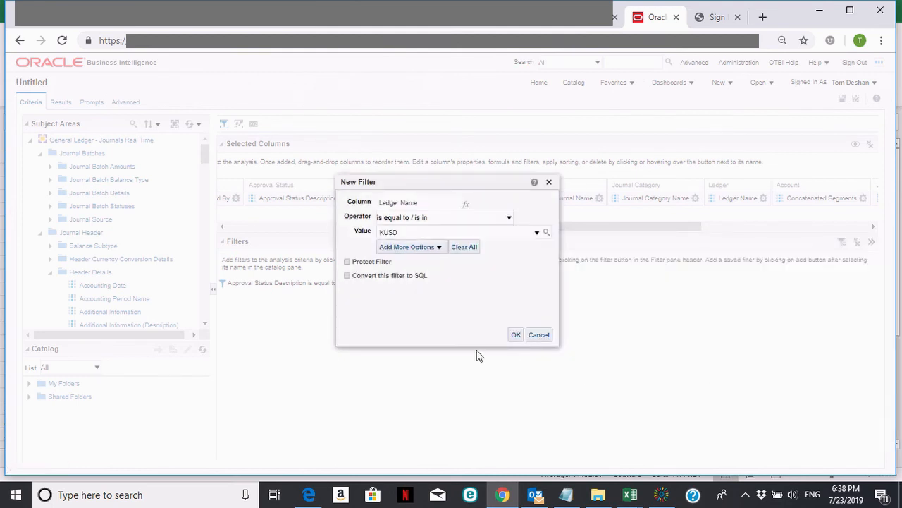
left_click(515, 336)
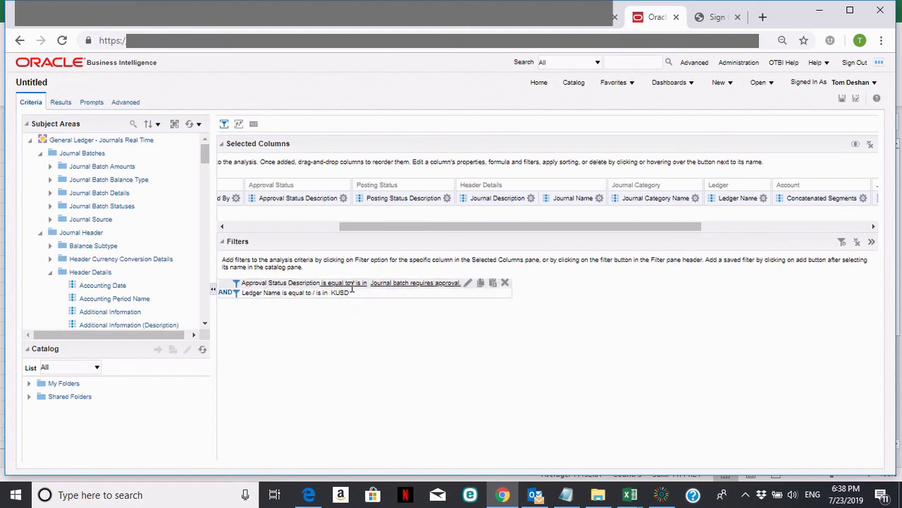
Step: Display the analysis results and export their data in CSV format
left_click(60, 102)
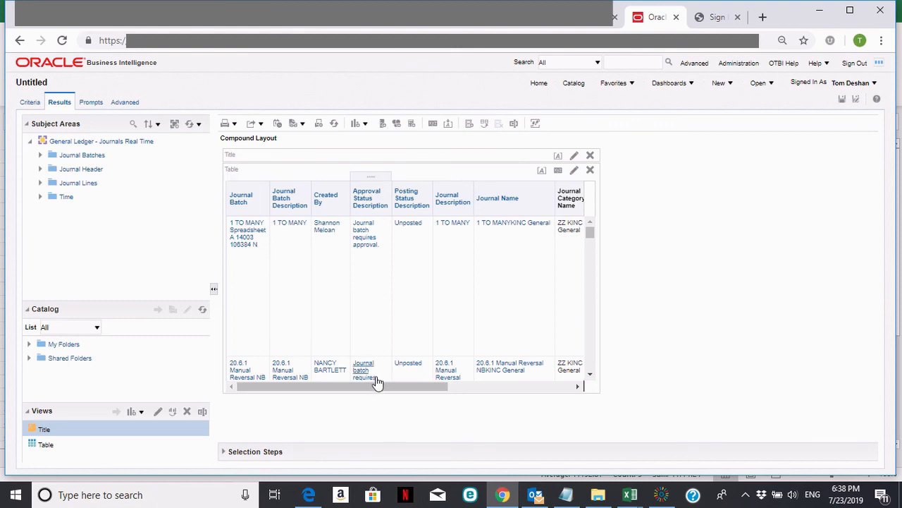
left_click_drag(374, 390, 357, 379)
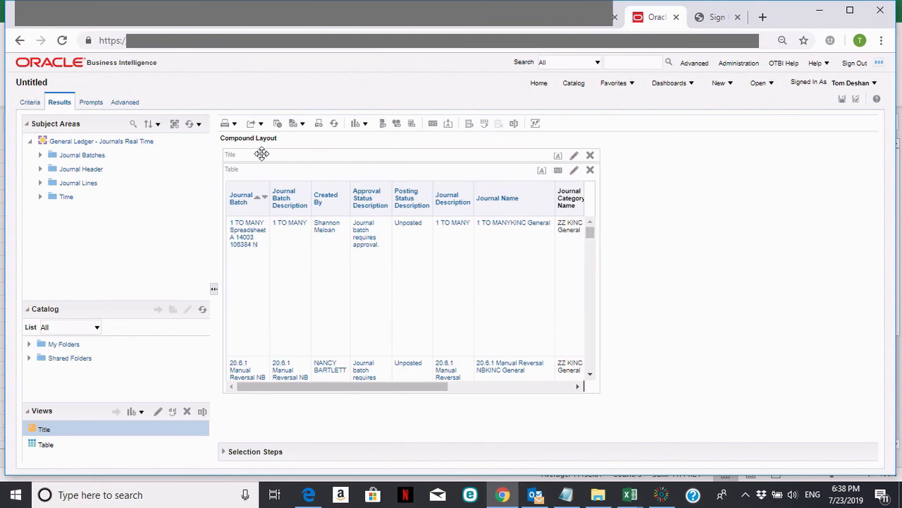
left_click(261, 125)
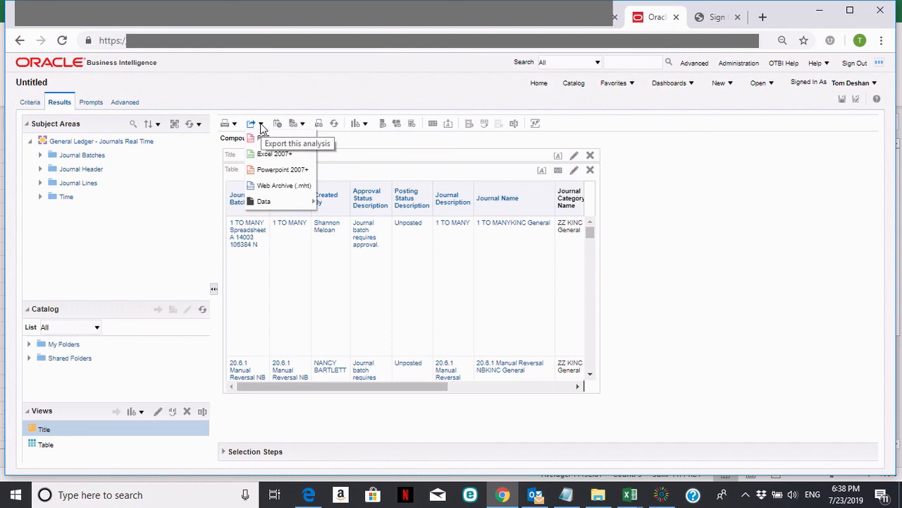
mouse_move(265, 203)
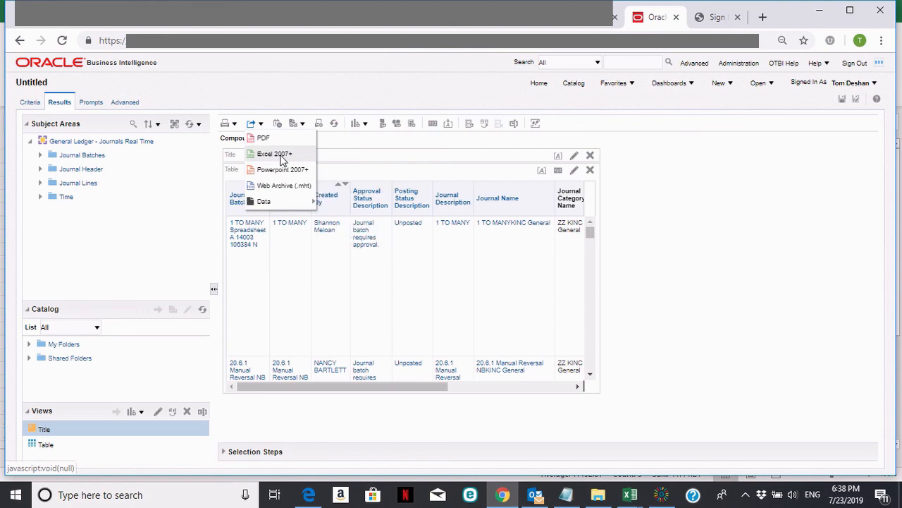
mouse_move(296, 202)
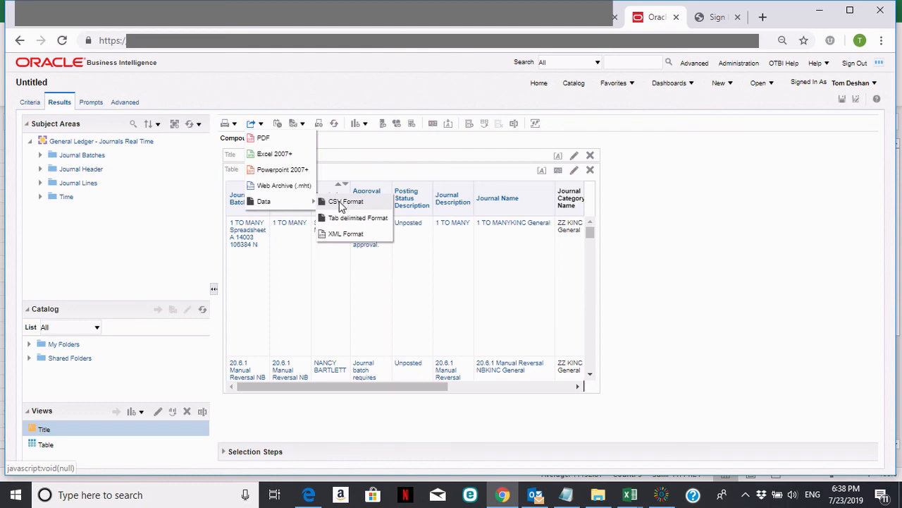
left_click(341, 203)
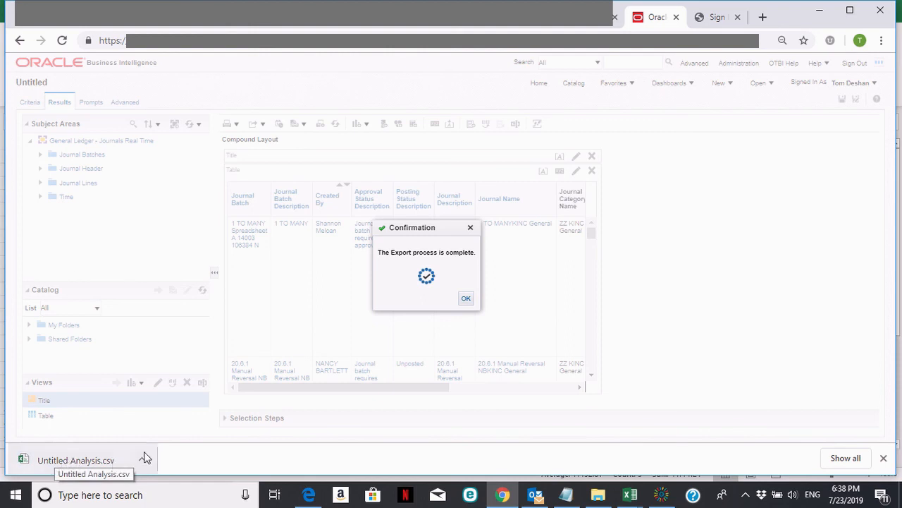
Step: Open the exported Untitled Analysis.csv in Excel and fit all column widths to their contents
left_click(52, 463)
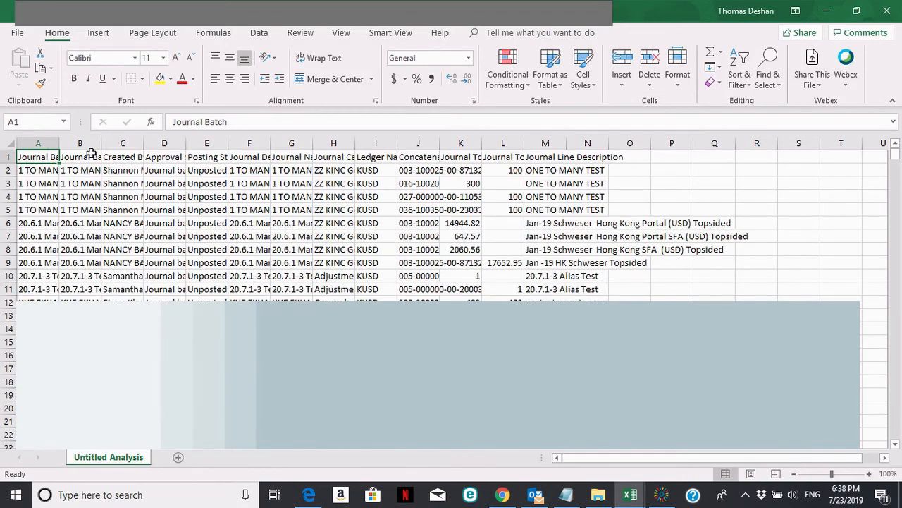
left_click(9, 144)
double_click(59, 143)
left_click(244, 234)
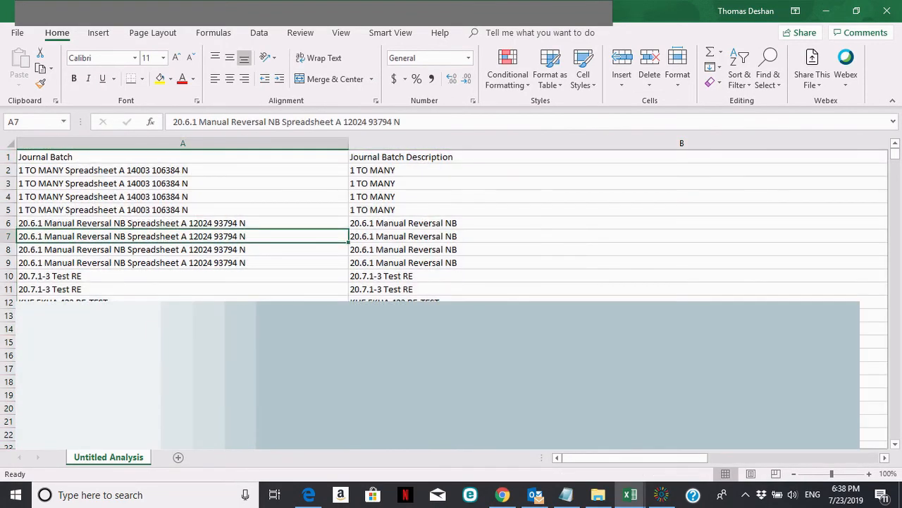
Step: Narrow the Journal Batch Description, Journal Batch and Journal Description columns in the exported sheet
left_click_drag(677, 457, 703, 463)
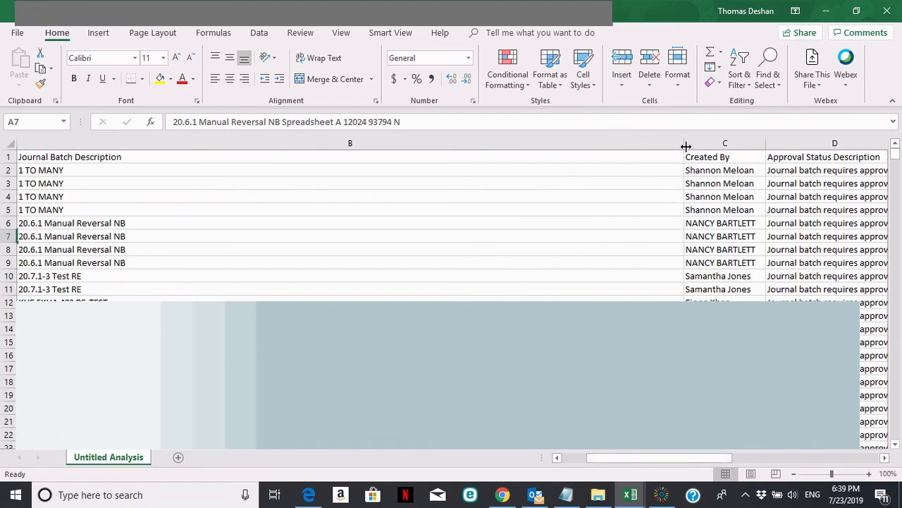
left_click_drag(684, 144, 269, 184)
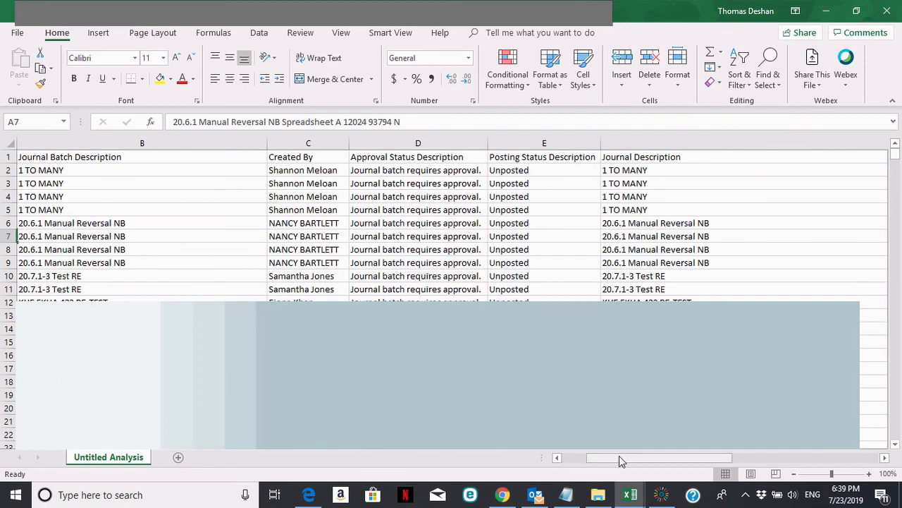
left_click_drag(619, 456, 579, 454)
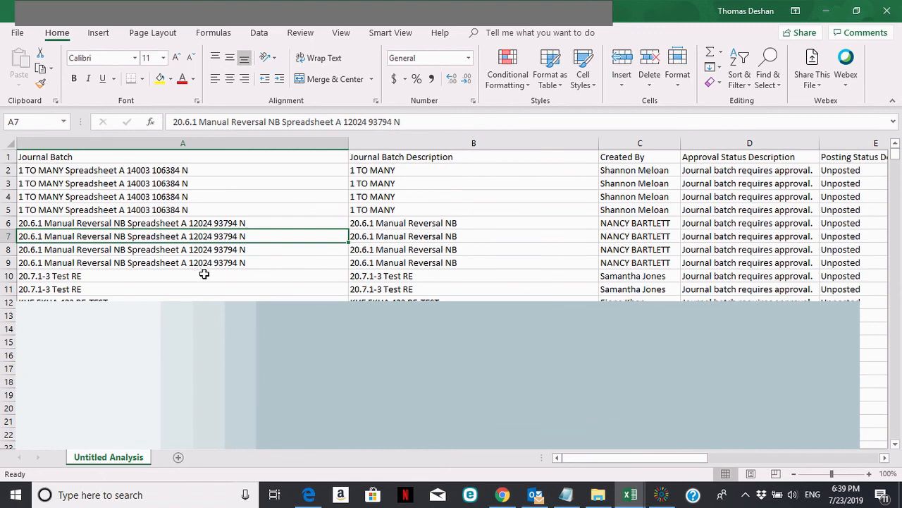
left_click_drag(347, 141, 304, 142)
left_click(320, 250)
left_click_drag(629, 461, 736, 460)
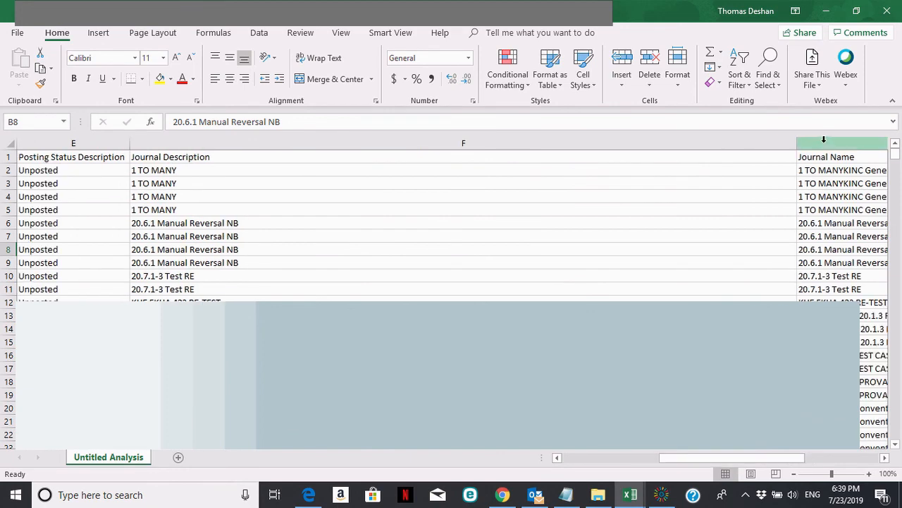
left_click_drag(797, 142, 278, 143)
left_click_drag(687, 460, 787, 462)
left_click(550, 237)
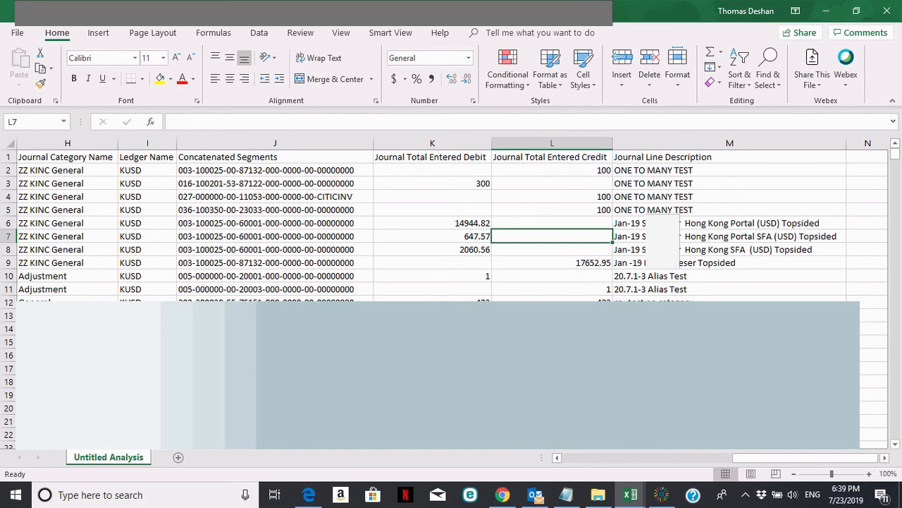
Step: Switch back to Oracle Business Intelligence in the browser and dismiss the export confirmation
key("alt+Tab")
key("alt+Tab+Tab")
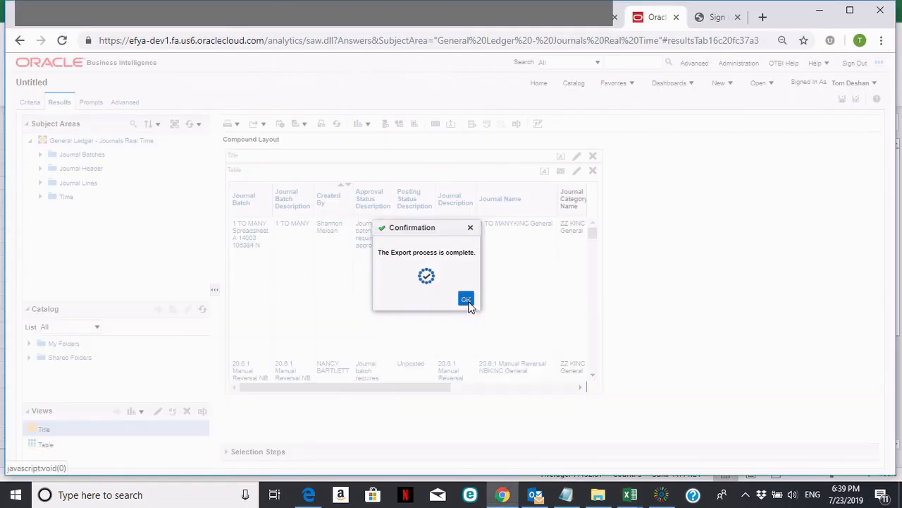
left_click(467, 300)
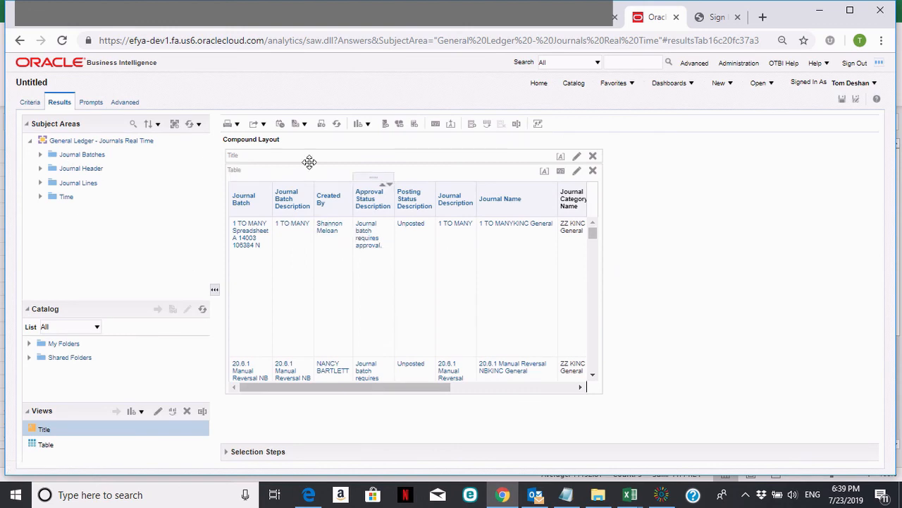